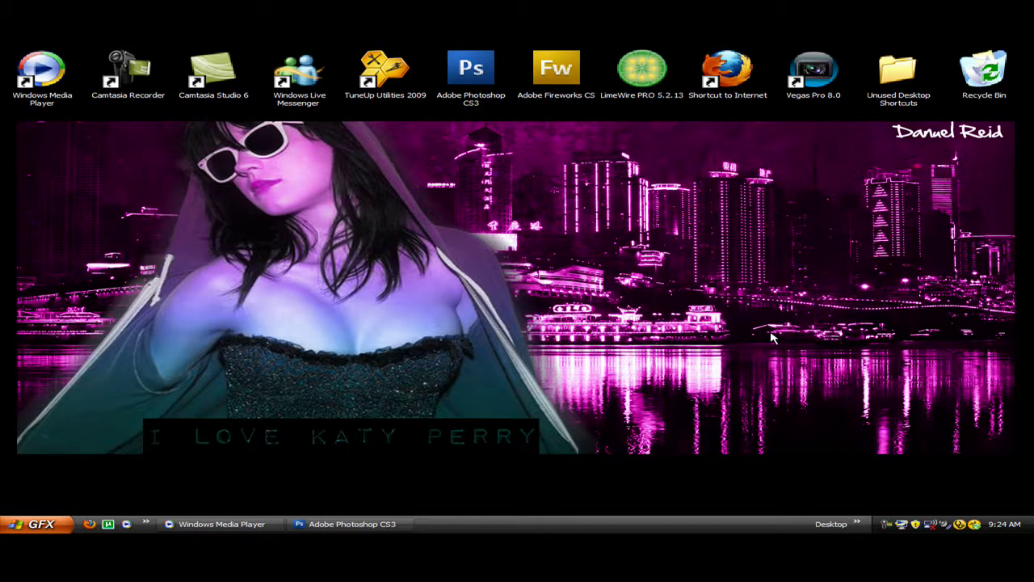
# Step: Switch to Adobe Photoshop, minimize the open document, and create a new 500 × 150 pixel RGB document at 72 pixels/inch with a white background
pyautogui.click(397, 521)
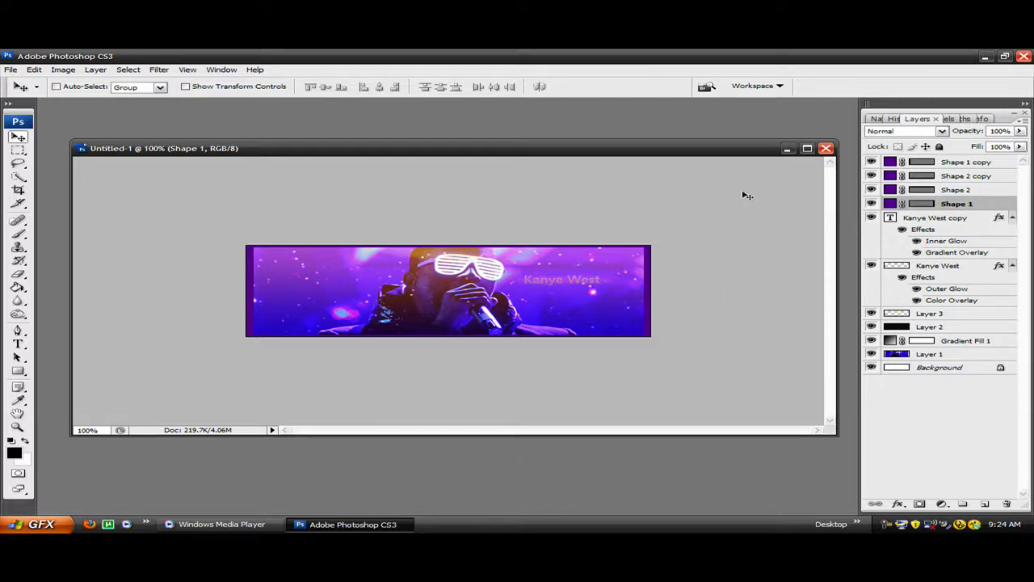
pyautogui.click(787, 151)
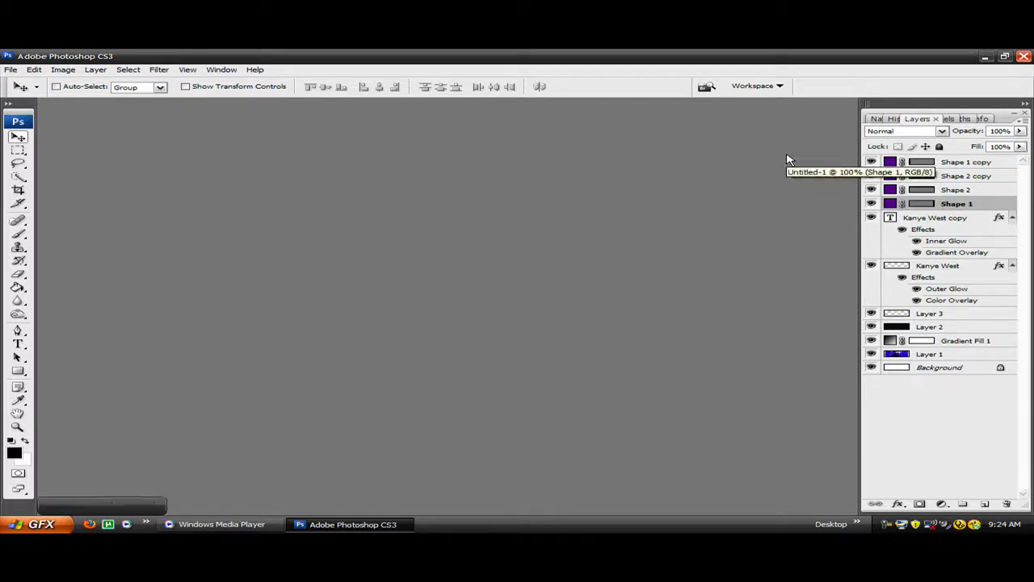
pyautogui.click(8, 73)
pyautogui.click(19, 85)
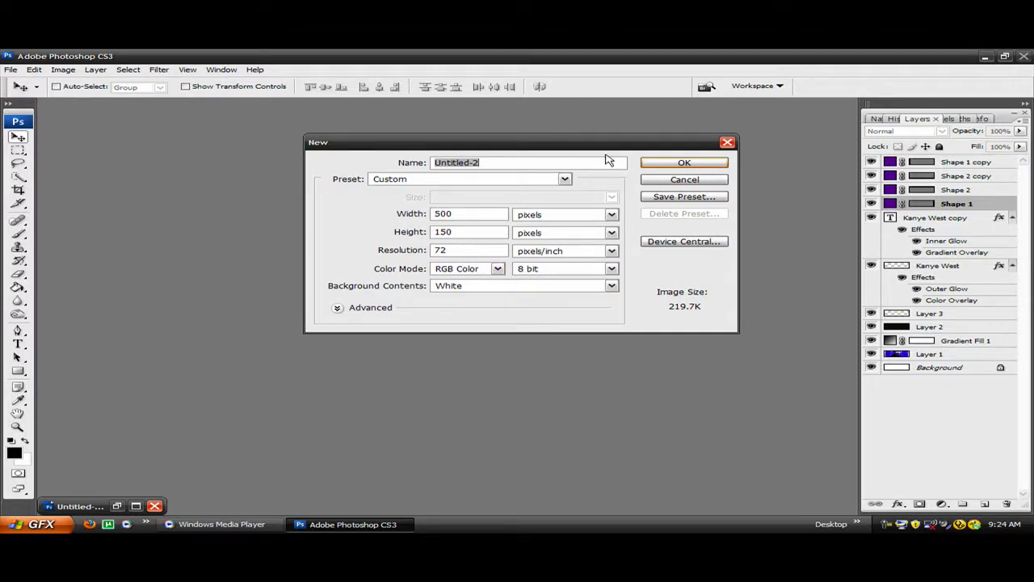
pyautogui.click(662, 169)
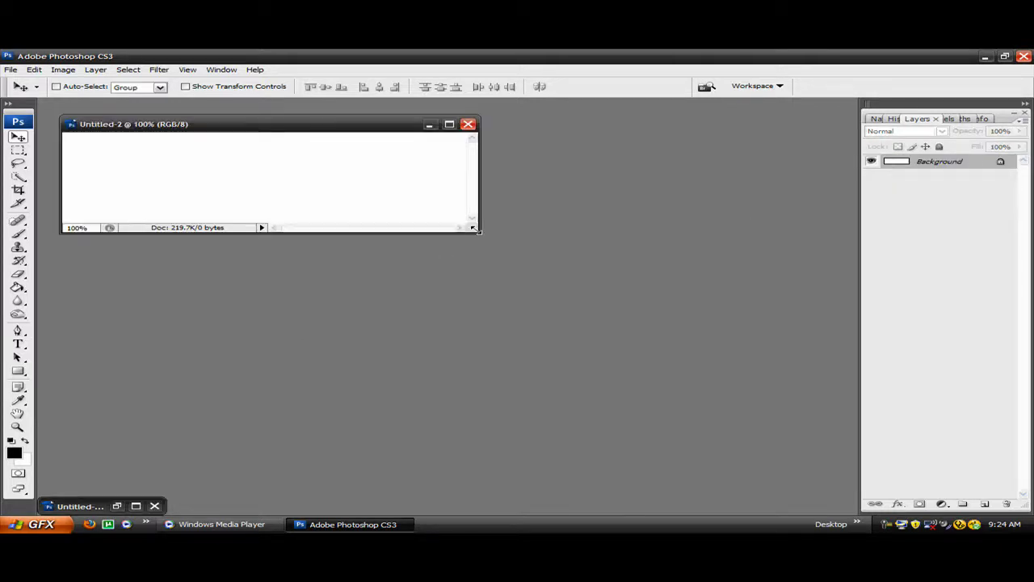
pyautogui.moveTo(477, 231); pyautogui.dragTo(668, 311)
pyautogui.moveTo(524, 130); pyautogui.dragTo(630, 188)
# Step: Open the image kanye_west-gal-products from the Game Pictures folder inside Renders
pyautogui.click(11, 70)
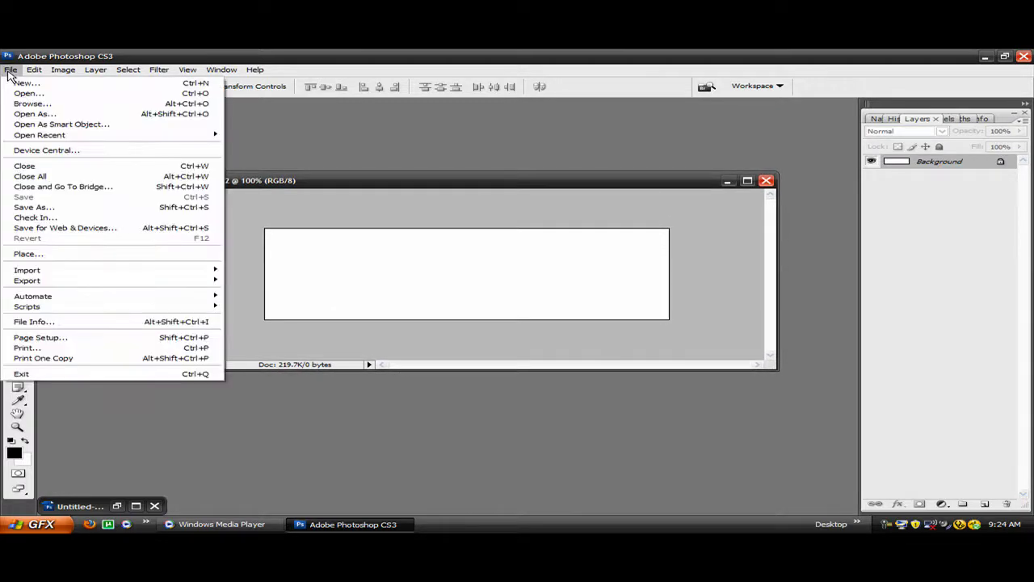
pyautogui.click(19, 95)
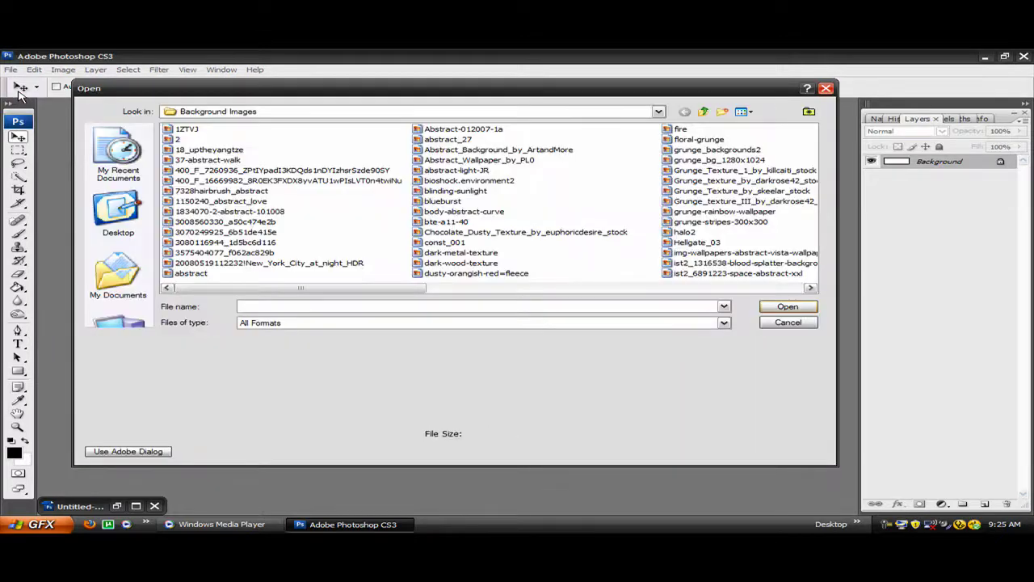
pyautogui.click(744, 112)
pyautogui.click(742, 125)
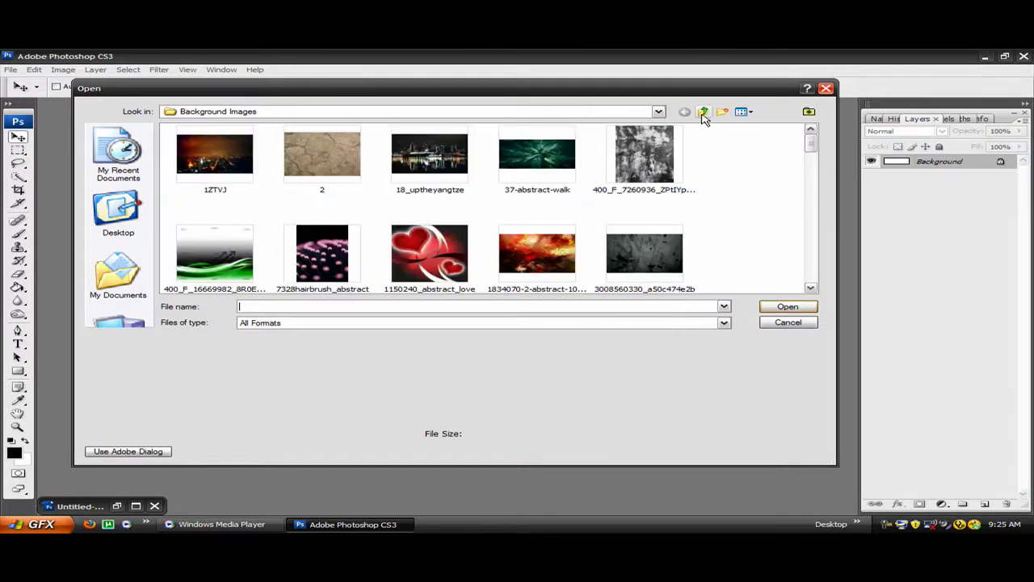
pyautogui.click(703, 112)
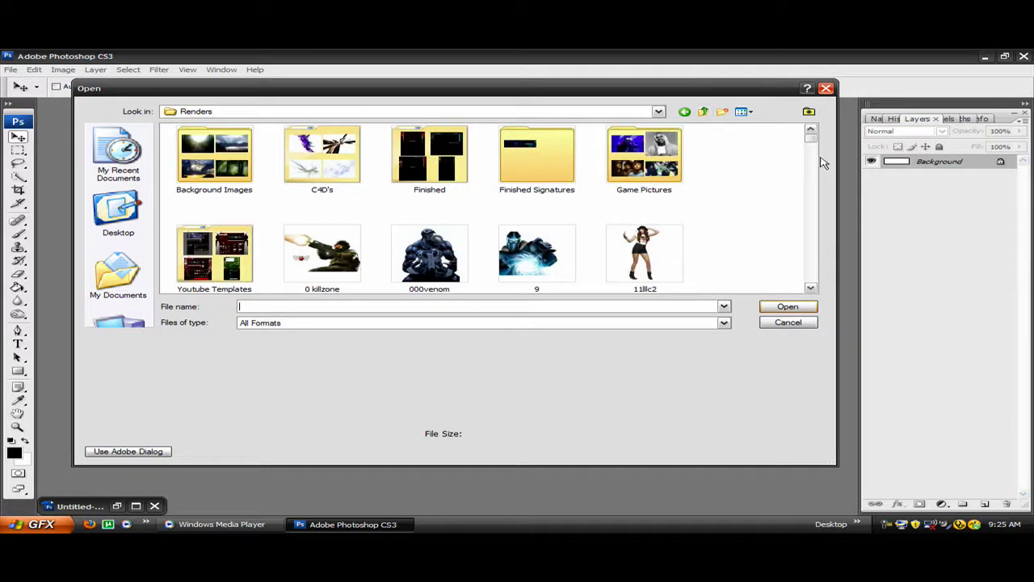
pyautogui.moveTo(812, 139)
pyautogui.mouseDown()
pyautogui.moveTo(812, 167)
pyautogui.moveTo(813, 136)
pyautogui.mouseUp()
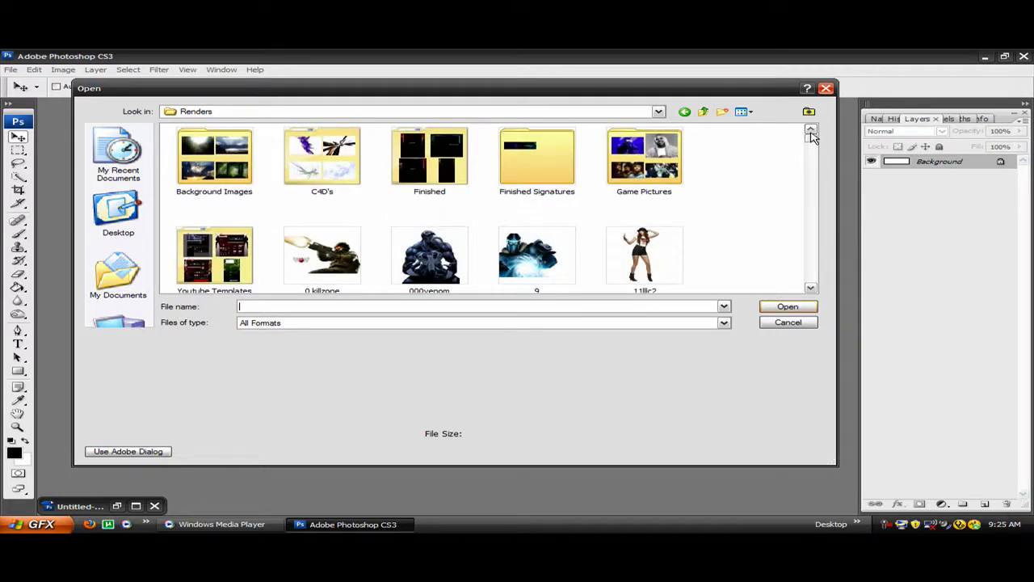
pyautogui.doubleClick(659, 174)
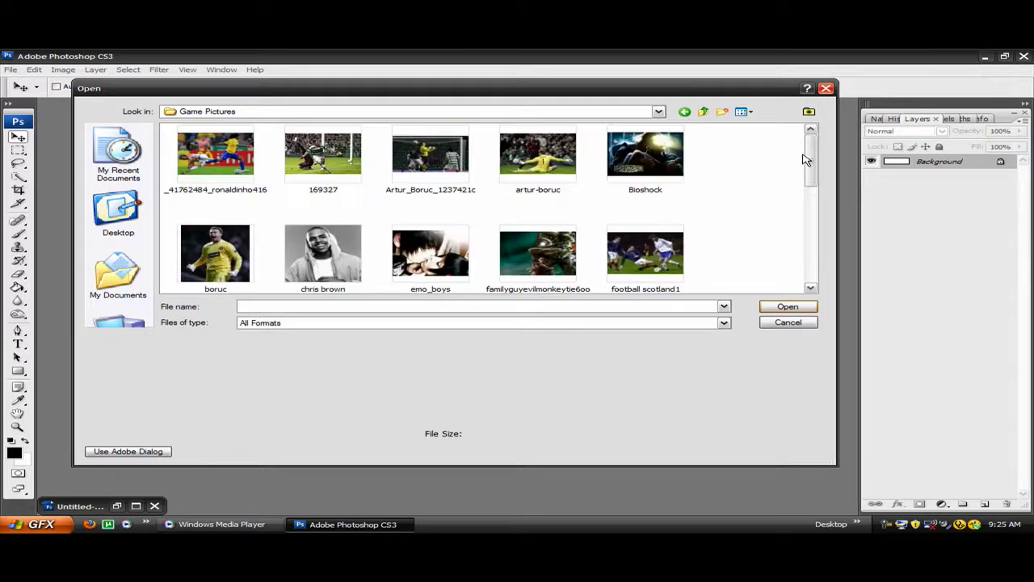
pyautogui.moveTo(810, 160); pyautogui.dragTo(812, 209)
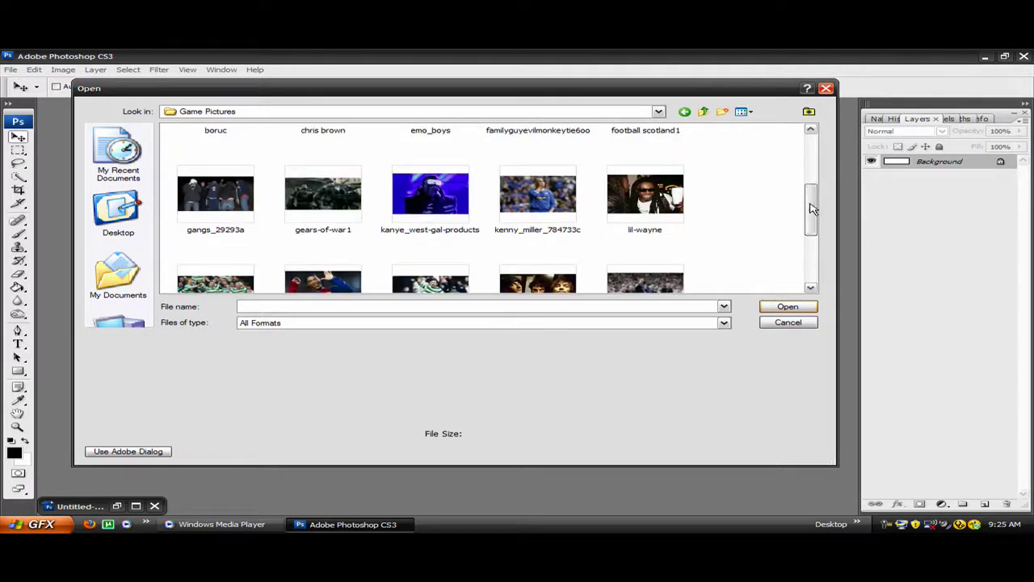
pyautogui.click(420, 198)
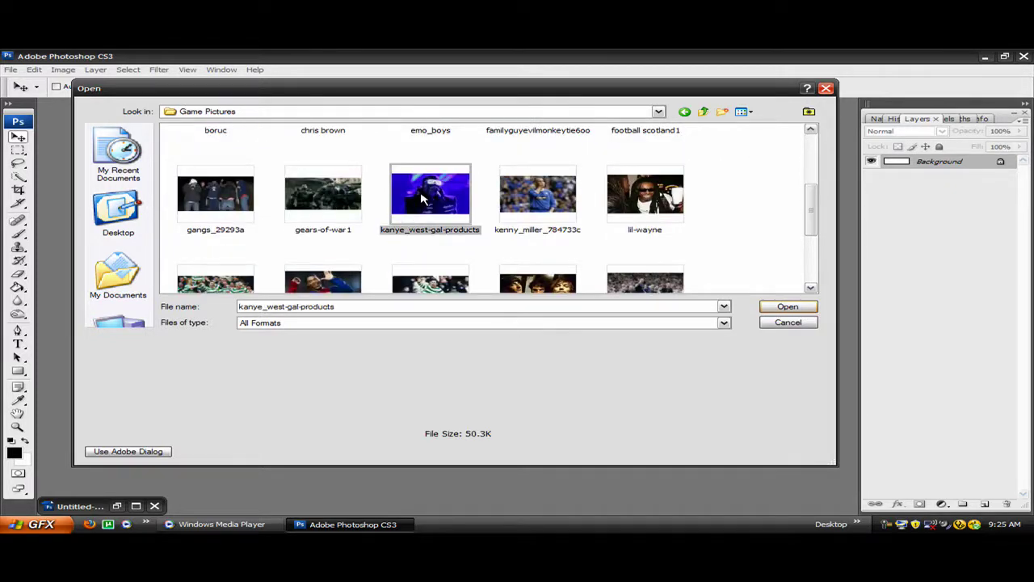
pyautogui.doubleClick(420, 198)
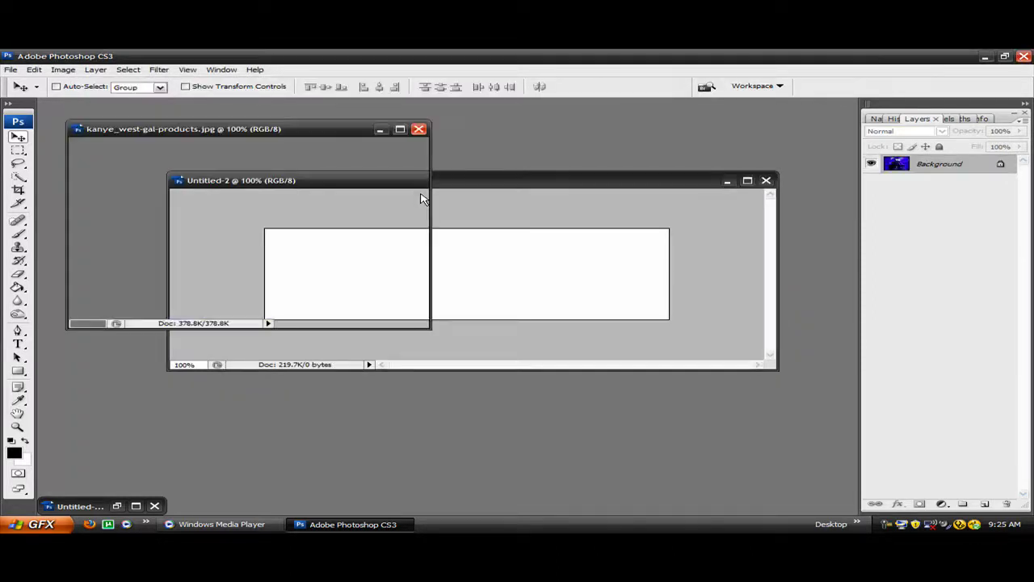
# Step: Copy the opened picture into the blank banner document, close the source image, and shift the picture so the head and glasses are centred
pyautogui.moveTo(341, 242); pyautogui.dragTo(478, 284)
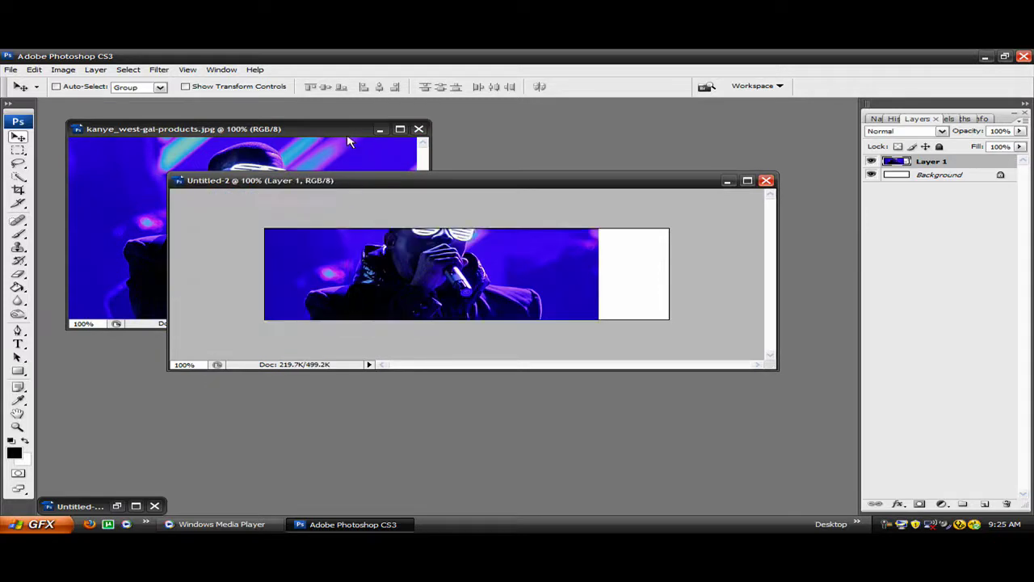
pyautogui.click(419, 129)
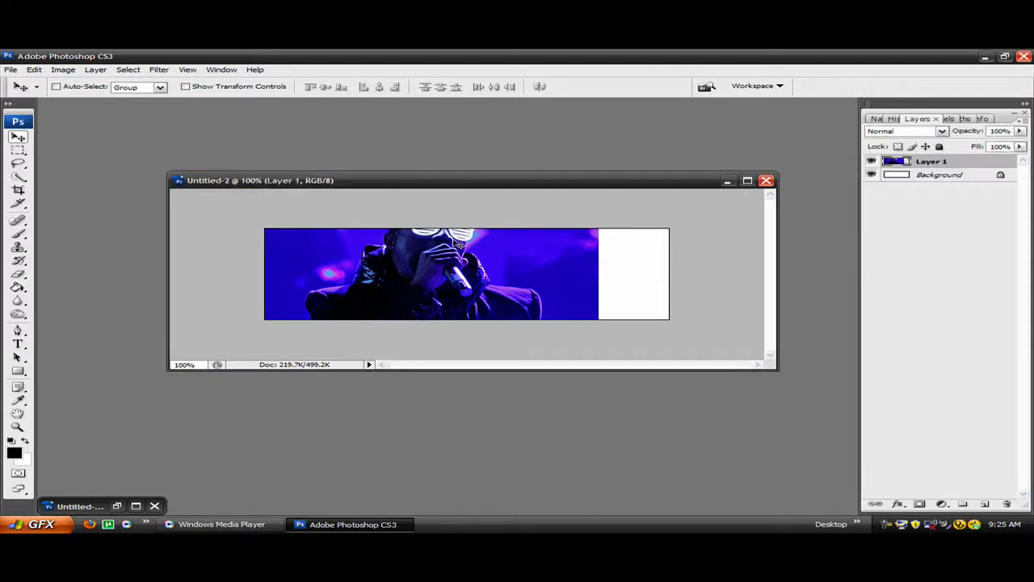
pyautogui.moveTo(454, 243); pyautogui.dragTo(495, 279)
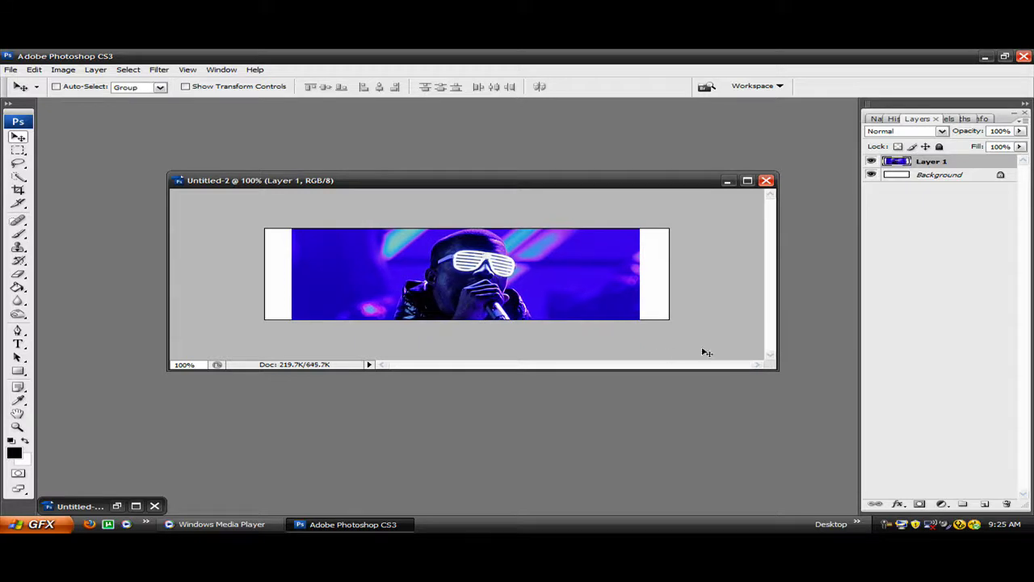
# Step: Enlarge the picture layer proportionally to 107% with Free Transform
pyautogui.moveTo(776, 368); pyautogui.dragTo(843, 427)
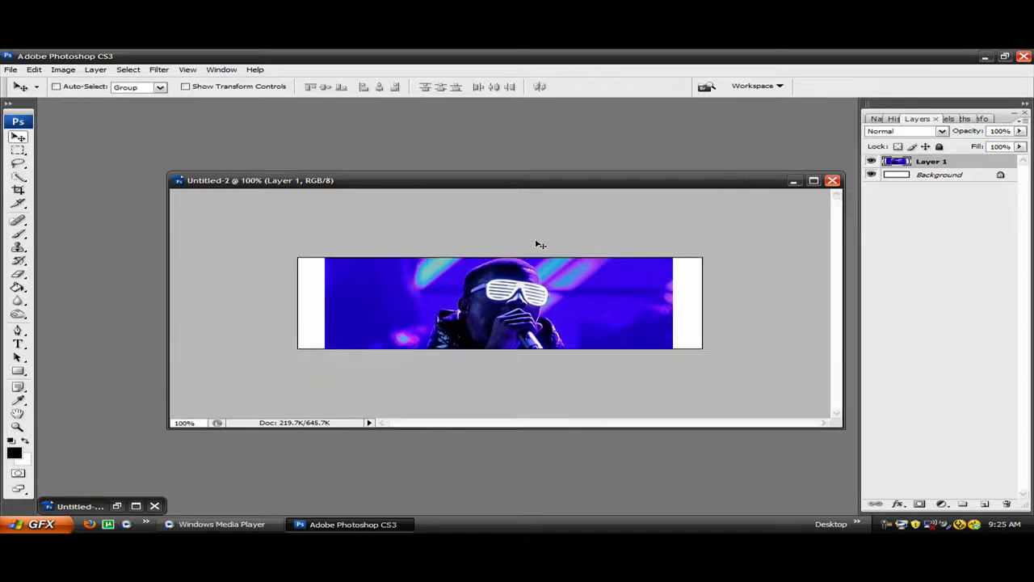
pyautogui.moveTo(458, 180); pyautogui.dragTo(397, 169)
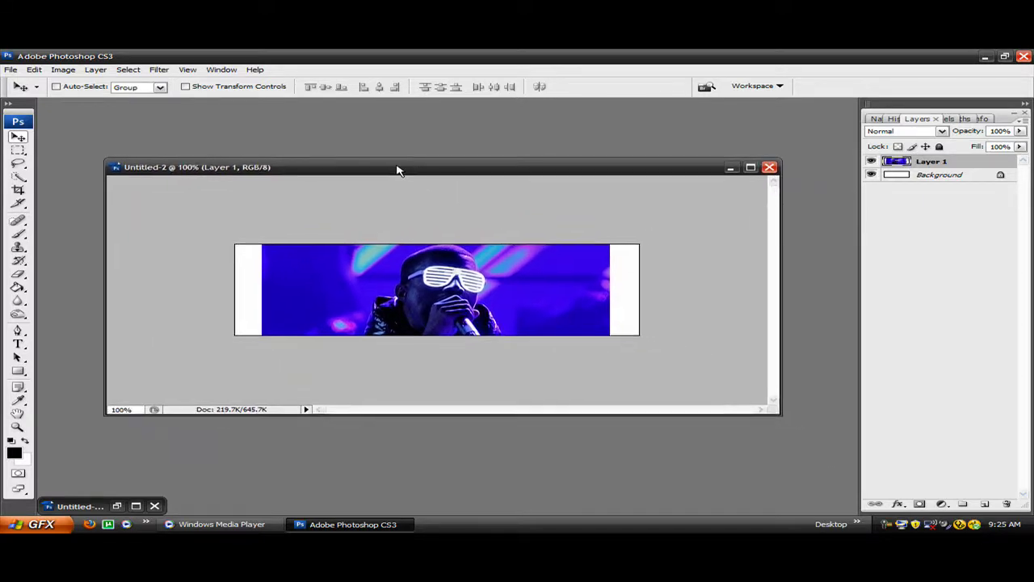
pyautogui.hotkey('ctrl', 't')
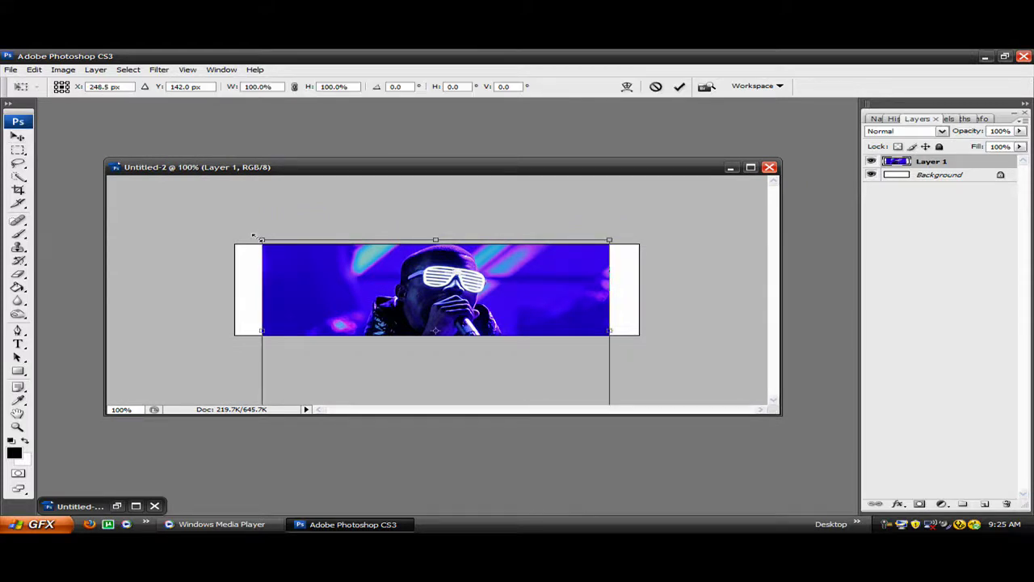
pyautogui.moveTo(254, 236); pyautogui.dragTo(227, 226)
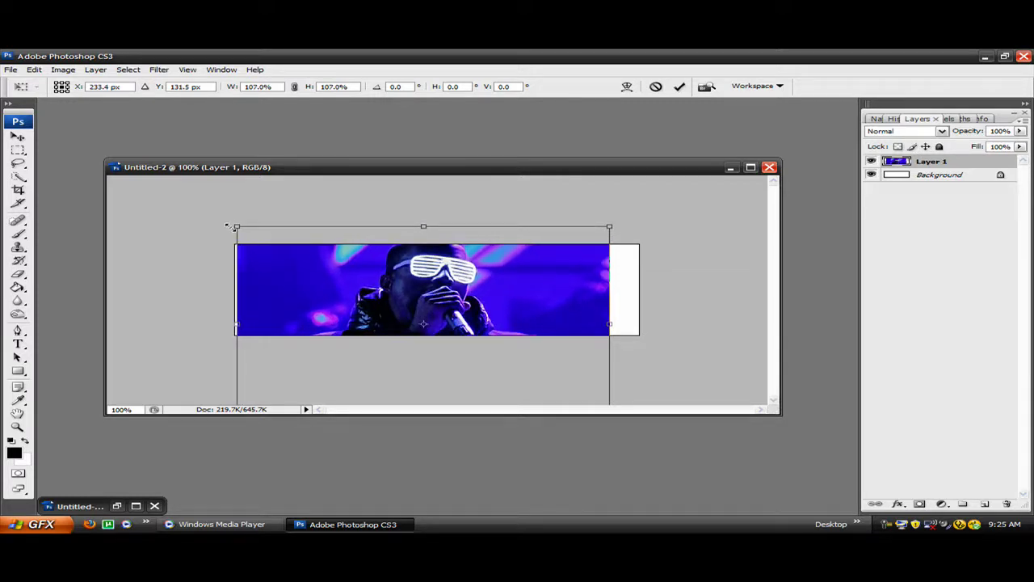
pyautogui.press('Return')
# Step: Centre the enlarged picture horizontally on the canvas, leaving equal white margins at both sides, and move it slightly up
pyautogui.moveTo(399, 290); pyautogui.dragTo(413, 291)
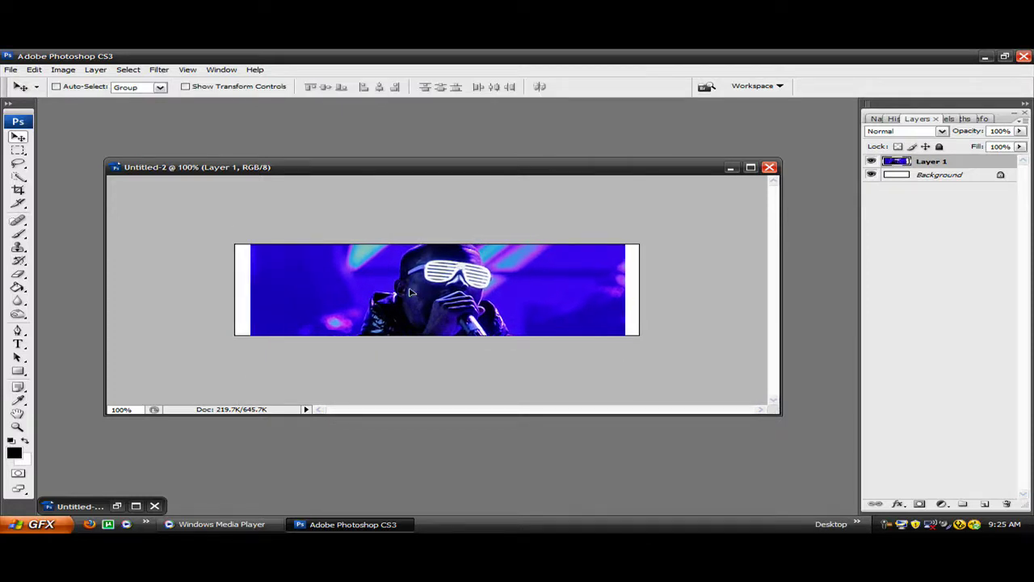
pyautogui.moveTo(411, 293)
pyautogui.mouseDown()
pyautogui.moveTo(445, 290)
pyautogui.moveTo(414, 284)
pyautogui.mouseUp()
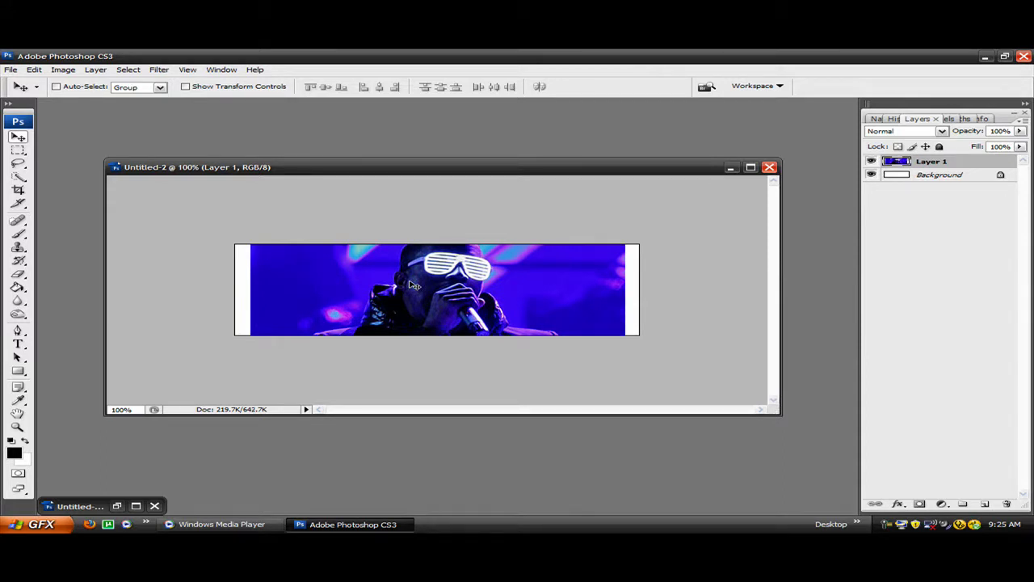
pyautogui.press('Left')
pyautogui.press('Left')
pyautogui.press('Left')
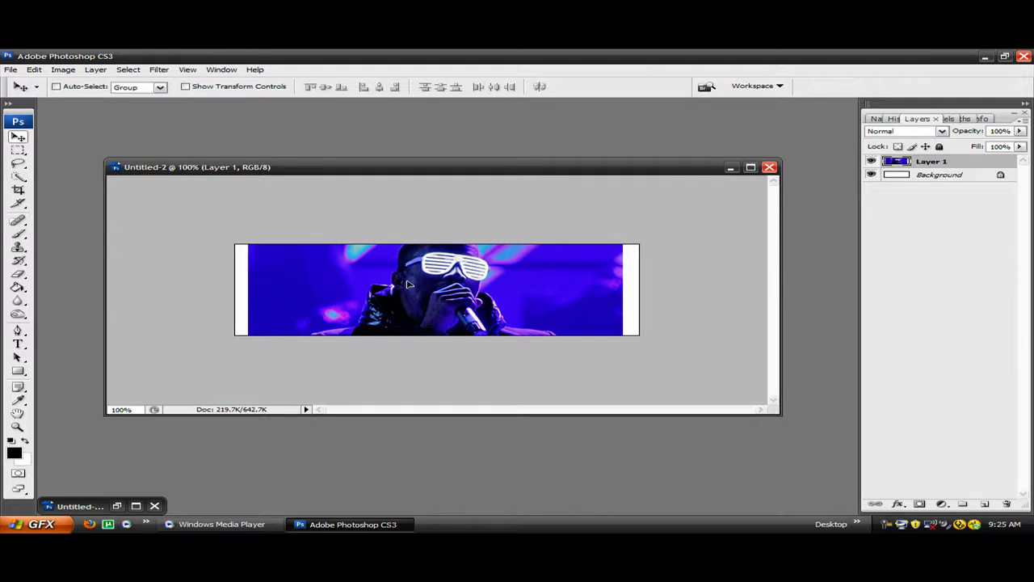
pyautogui.press('Right')
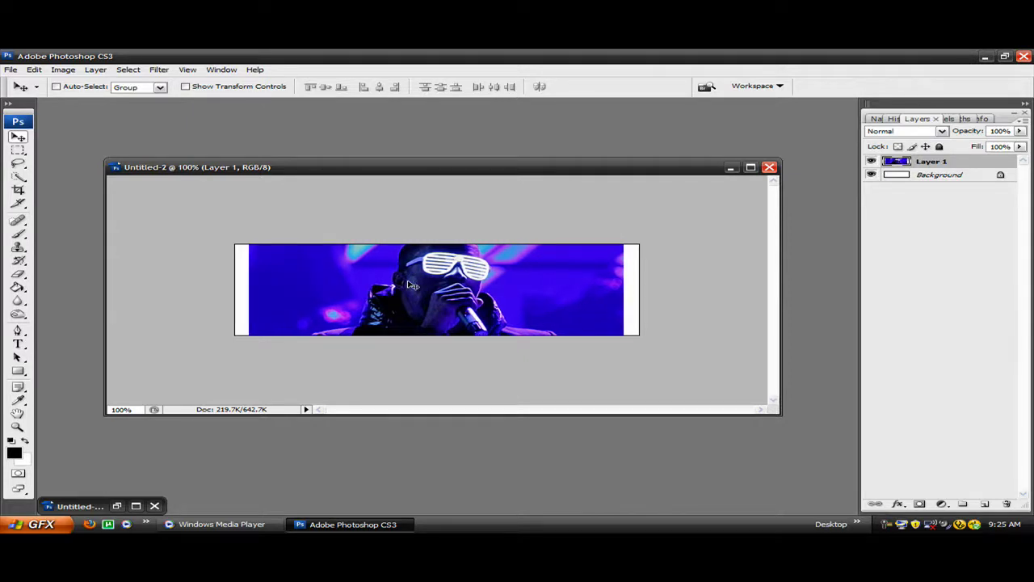
# Step: Add a gradient fill layer above the picture using the Violet, Orange preset, linear style at 90°
pyautogui.click(942, 504)
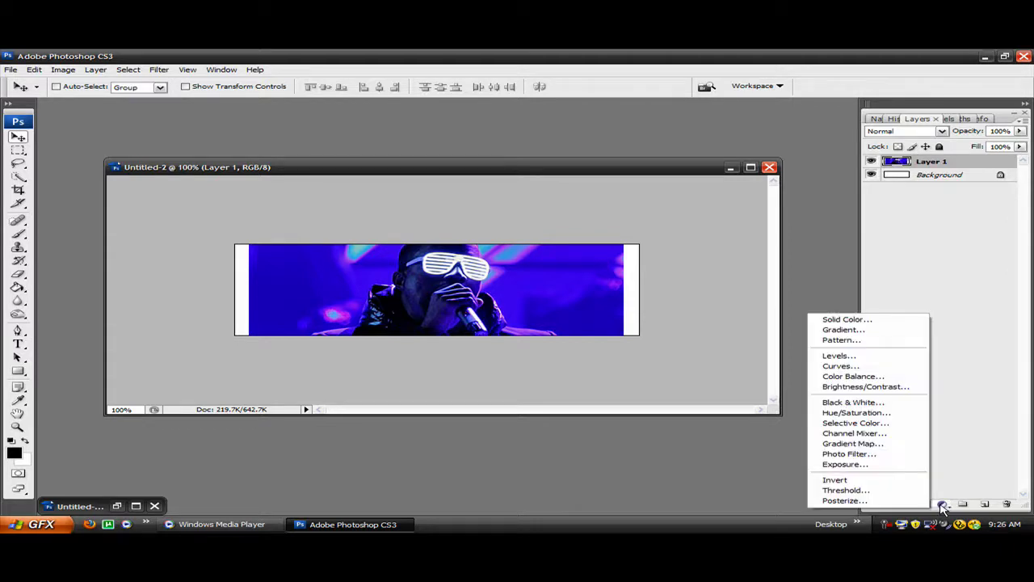
pyautogui.click(836, 331)
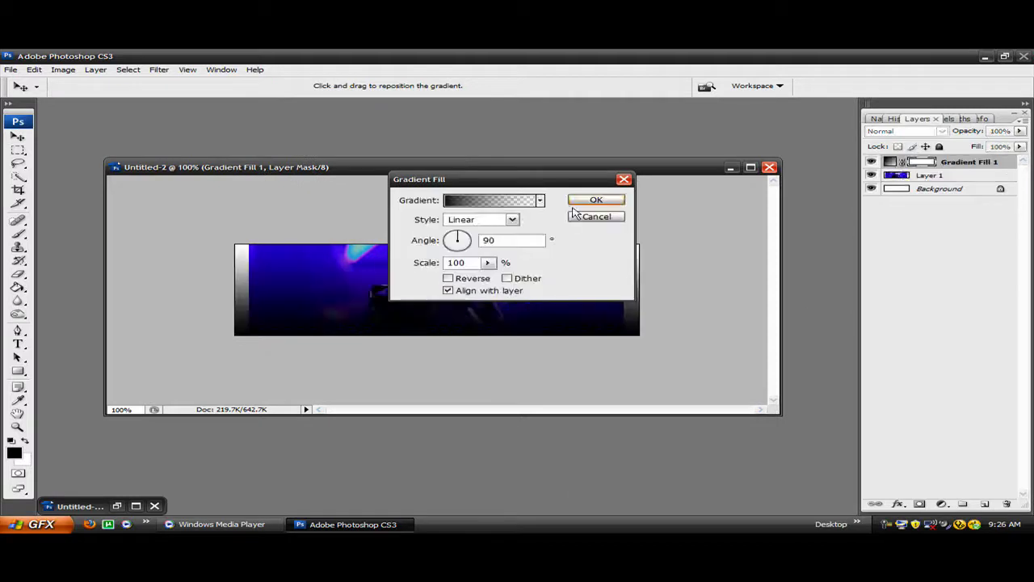
pyautogui.click(482, 203)
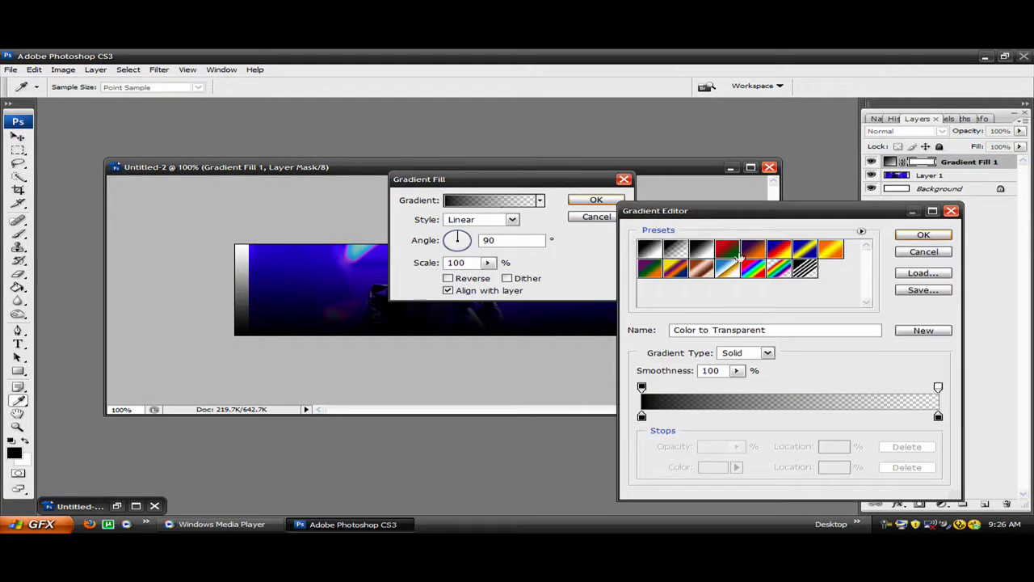
pyautogui.click(753, 254)
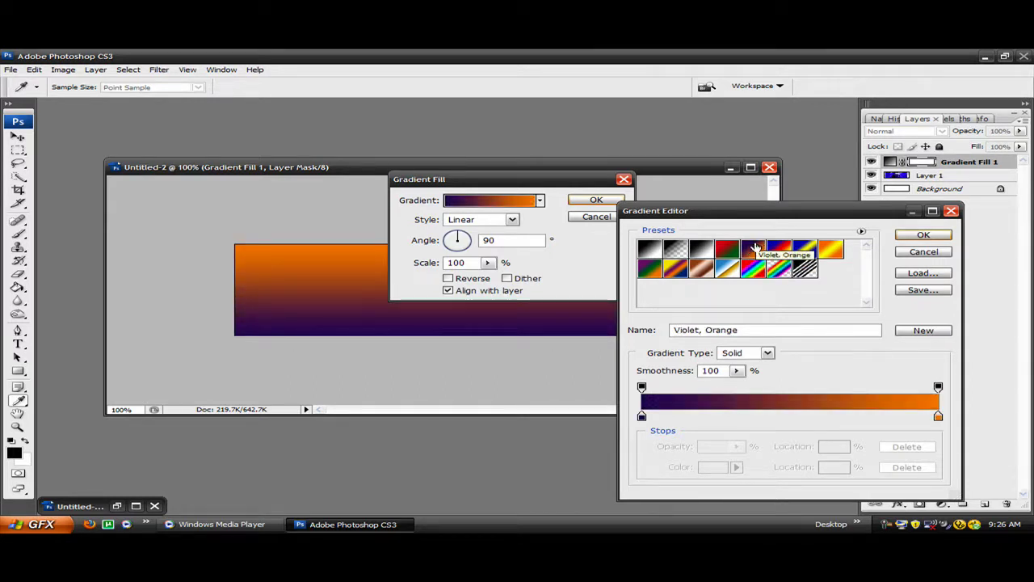
pyautogui.click(924, 235)
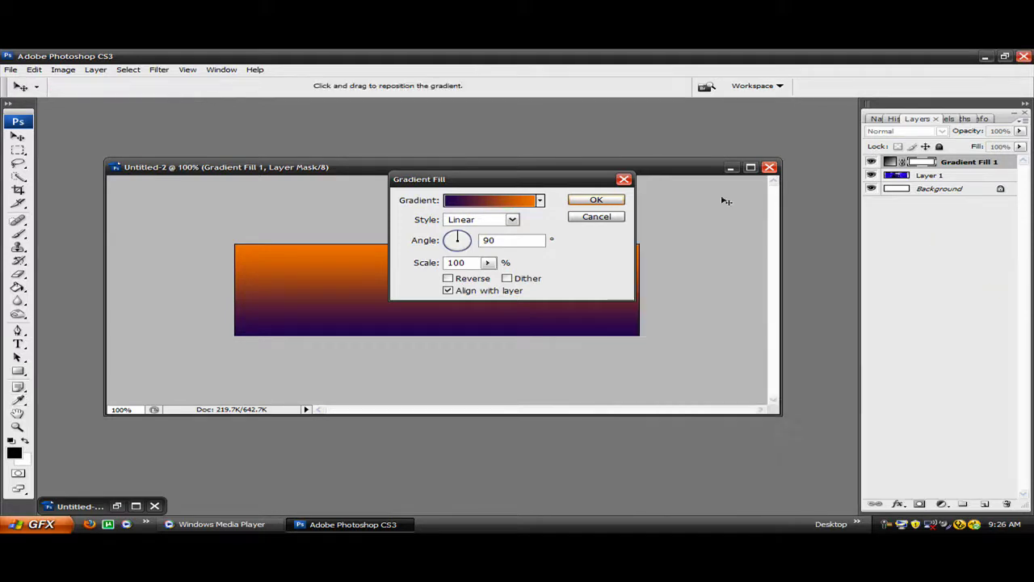
pyautogui.click(595, 204)
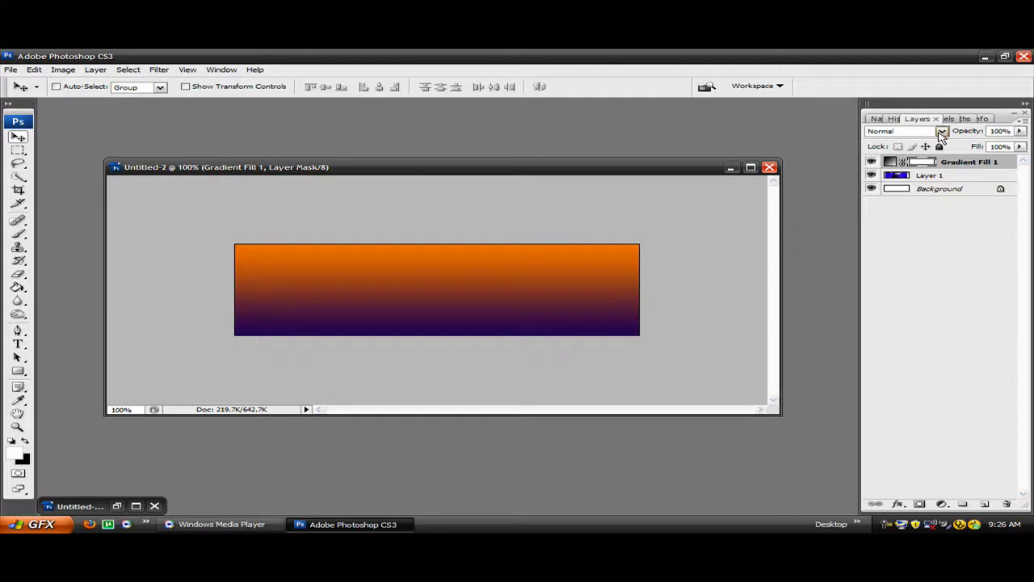
# Step: Set the gradient fill layer to Lighten blend mode at 77% opacity and compare the effect by hiding and showing the layer
pyautogui.click(941, 132)
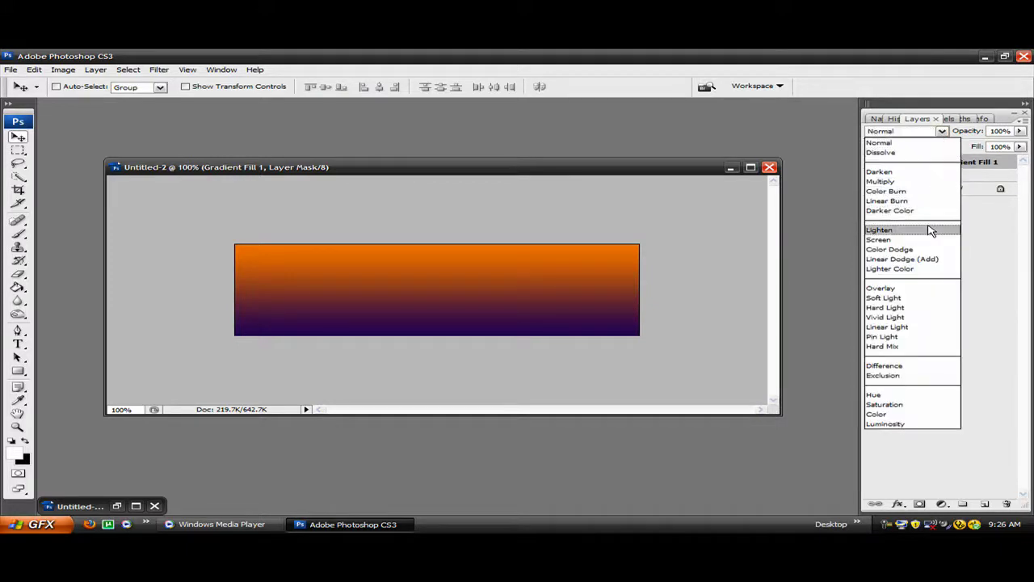
pyautogui.click(930, 231)
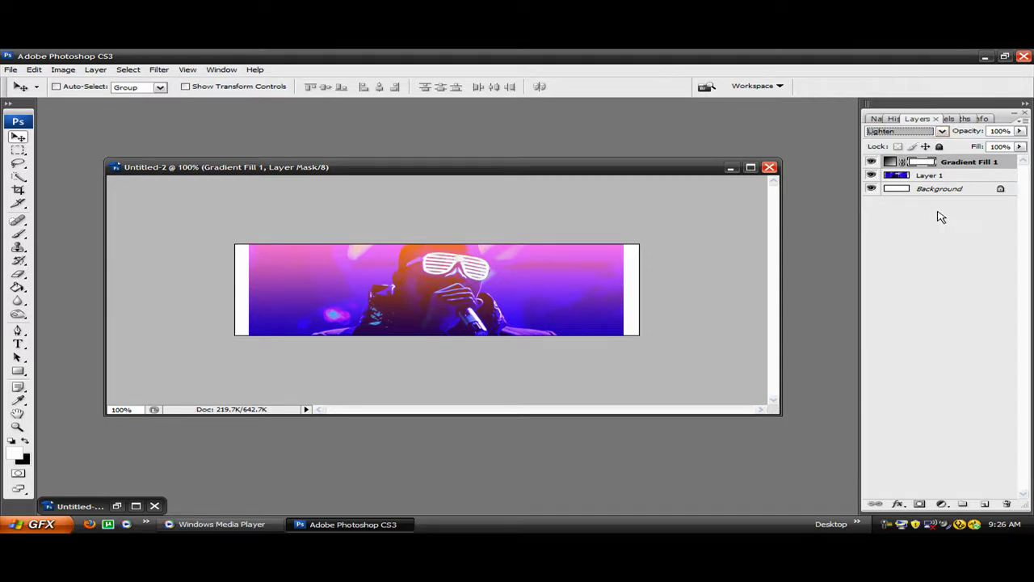
pyautogui.click(1020, 131)
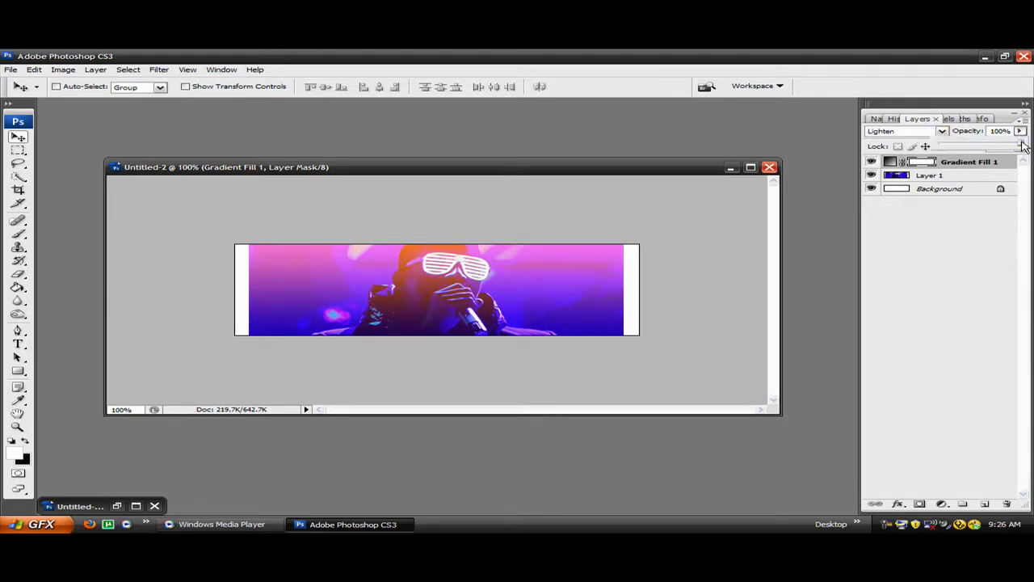
pyautogui.moveTo(1021, 142); pyautogui.dragTo(1003, 142)
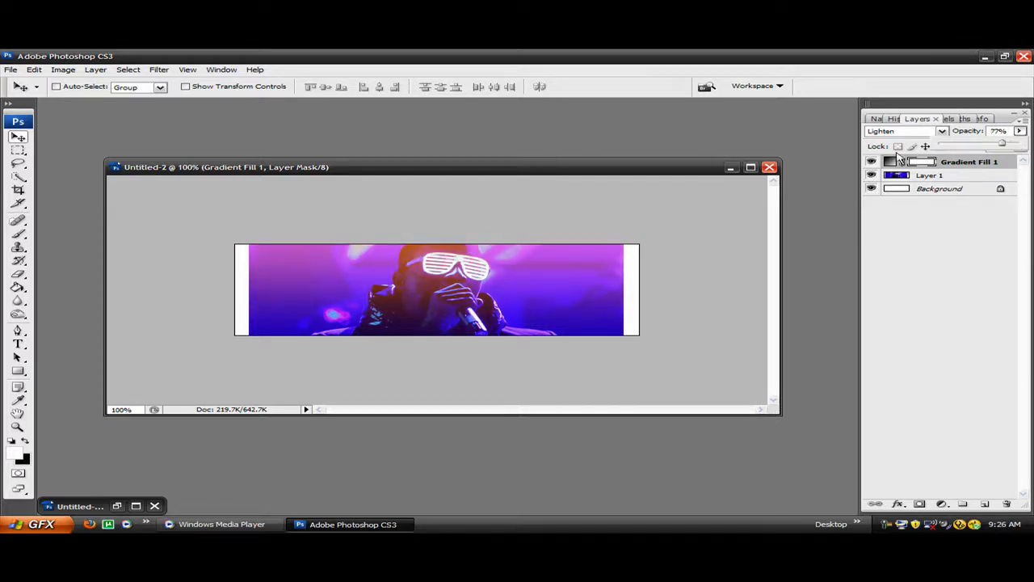
pyautogui.click(871, 163)
pyautogui.click(871, 162)
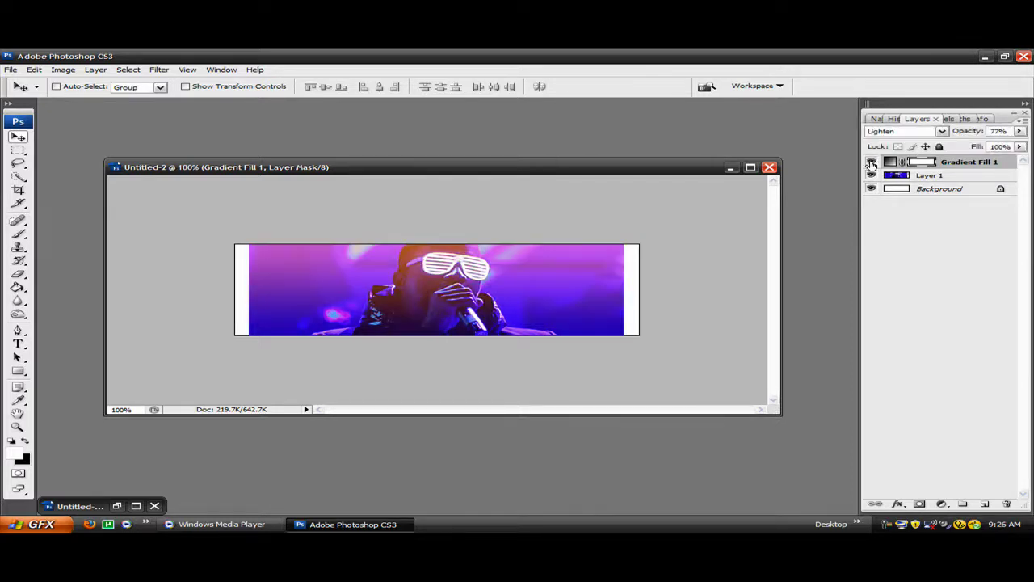
# Step: Hide and show the gradient fill layer once more to compare the picture with and without it
pyautogui.click(871, 163)
pyautogui.click(872, 162)
# Step: Open the night sky image from the Background Images folder inside Renders, browsing the files as thumbnails
pyautogui.click(20, 73)
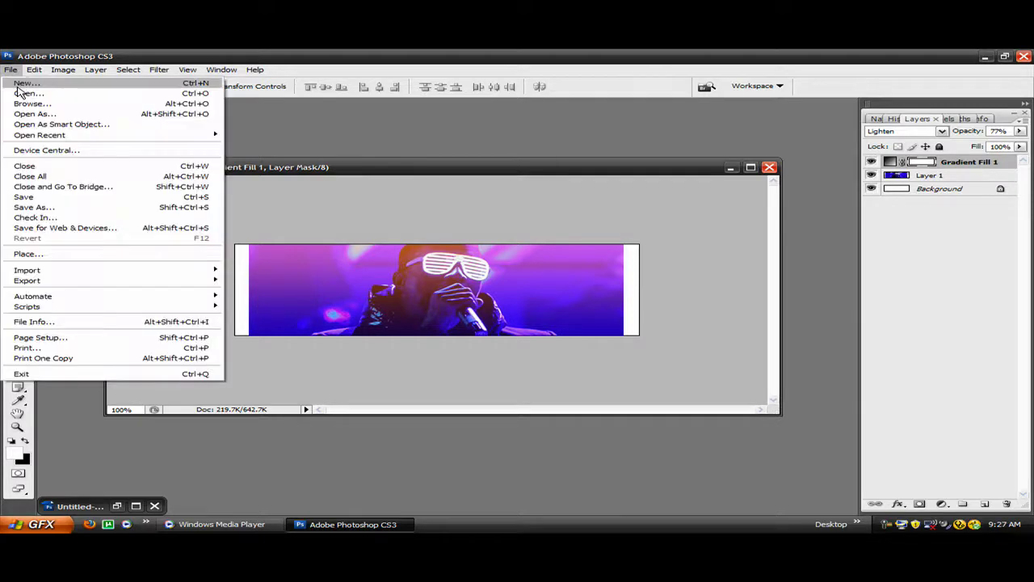
pyautogui.click(21, 90)
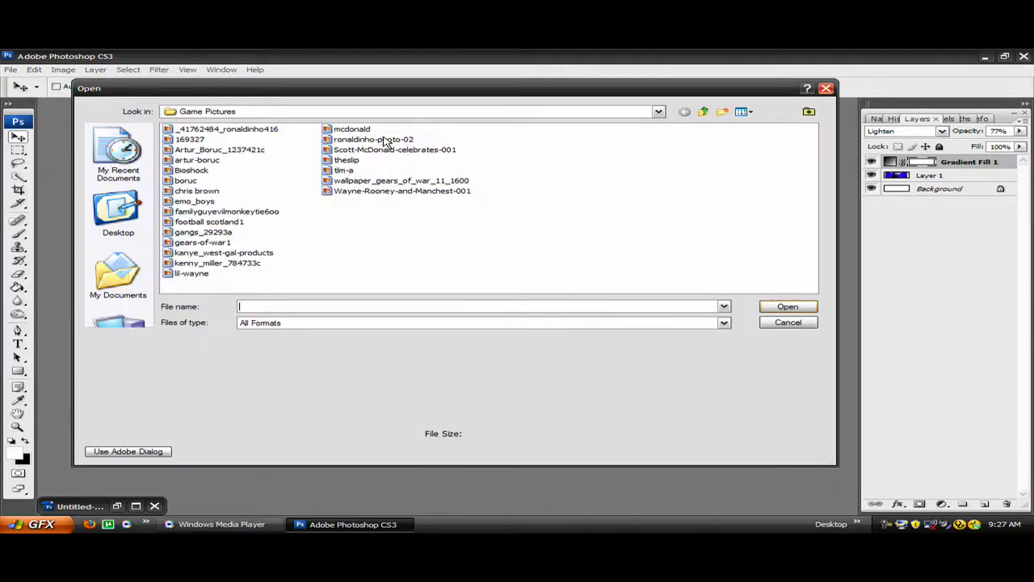
pyautogui.click(742, 111)
pyautogui.click(751, 127)
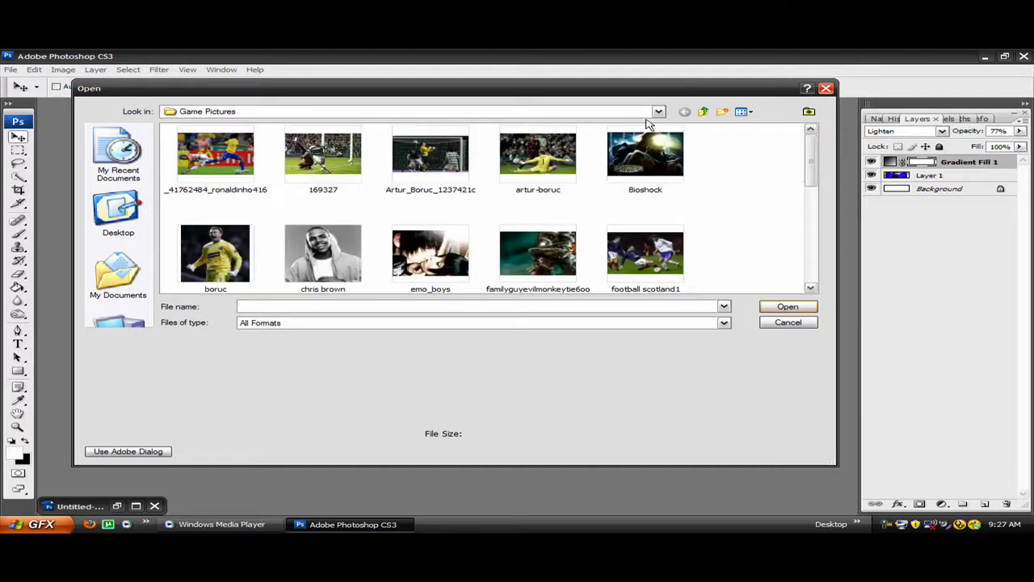
pyautogui.click(700, 113)
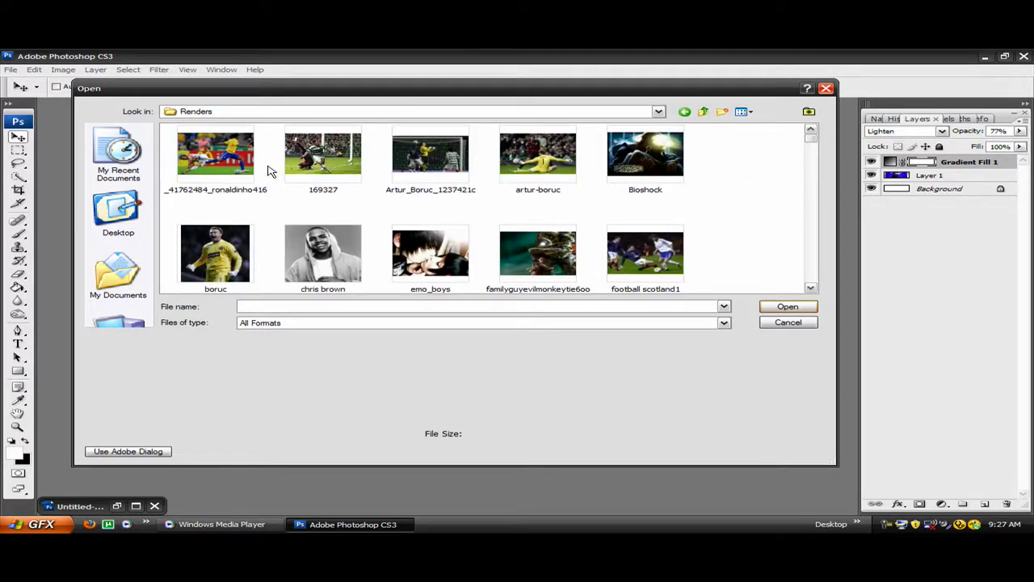
pyautogui.doubleClick(243, 170)
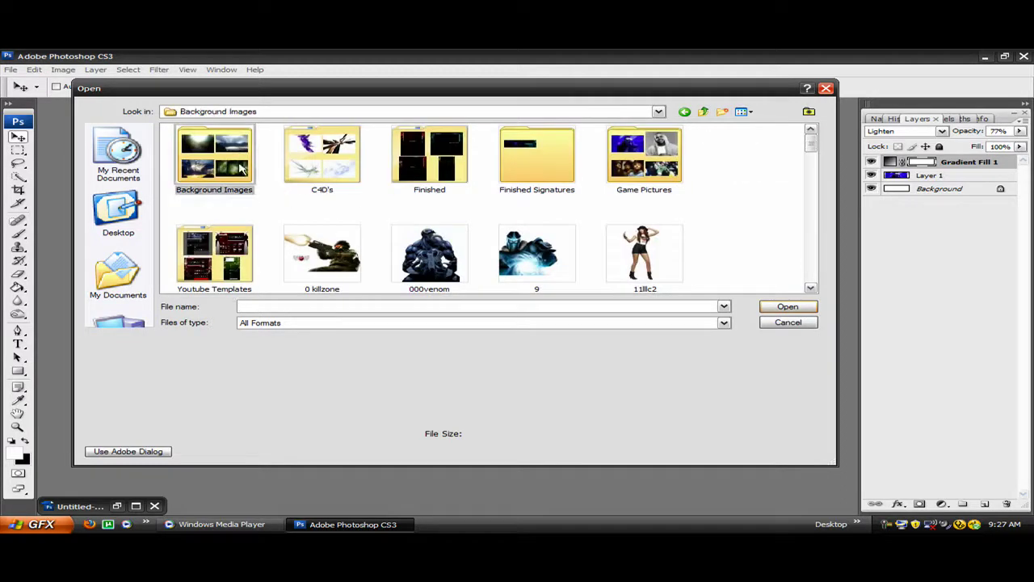
pyautogui.moveTo(810, 136); pyautogui.dragTo(812, 236)
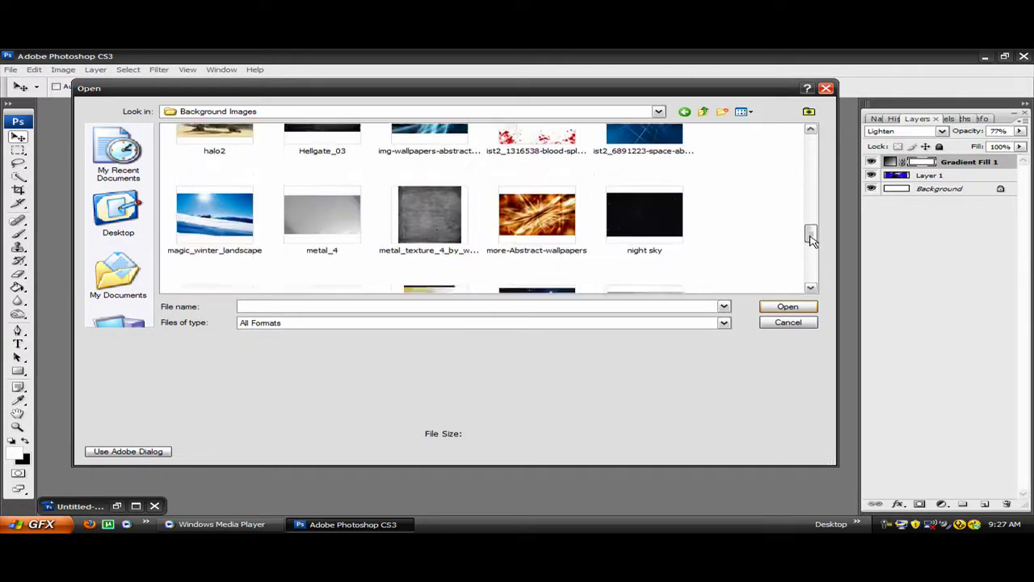
pyautogui.click(644, 205)
pyautogui.doubleClick(644, 205)
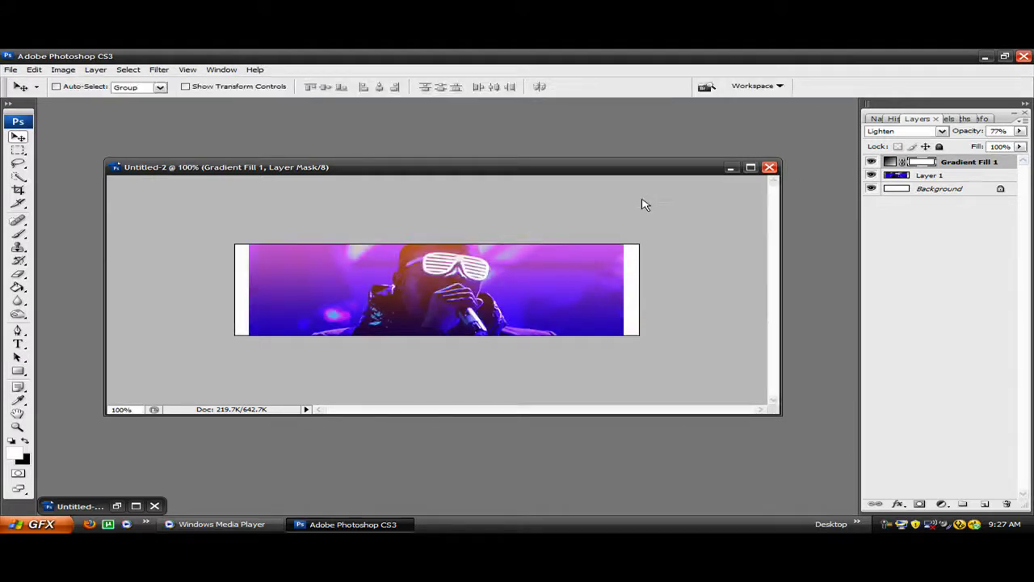
# Step: Copy the night sky picture into the banner as the uppermost layer, position it to cover the whole canvas, and close the source image
pyautogui.moveTo(398, 143); pyautogui.dragTo(342, 143)
pyautogui.moveTo(501, 261); pyautogui.dragTo(596, 280)
pyautogui.moveTo(576, 261); pyautogui.dragTo(529, 297)
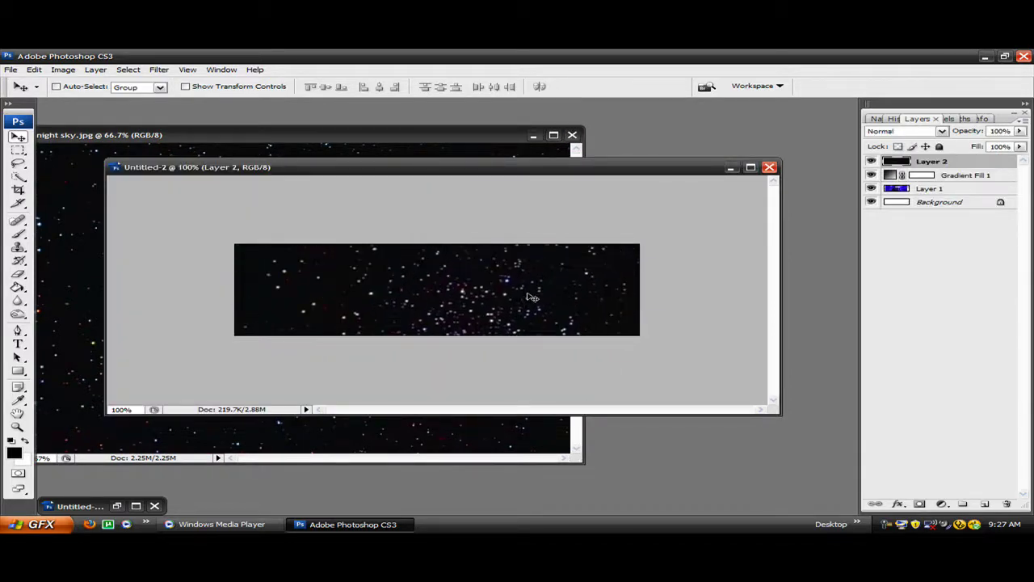
pyautogui.click(572, 134)
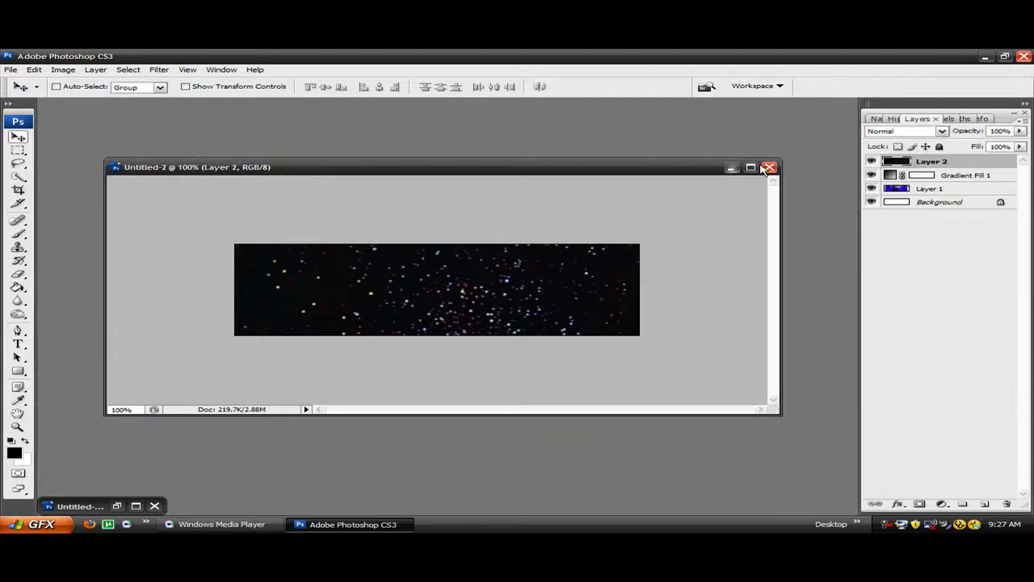
# Step: Set the night sky layer's blend mode to Color Dodge
pyautogui.click(942, 132)
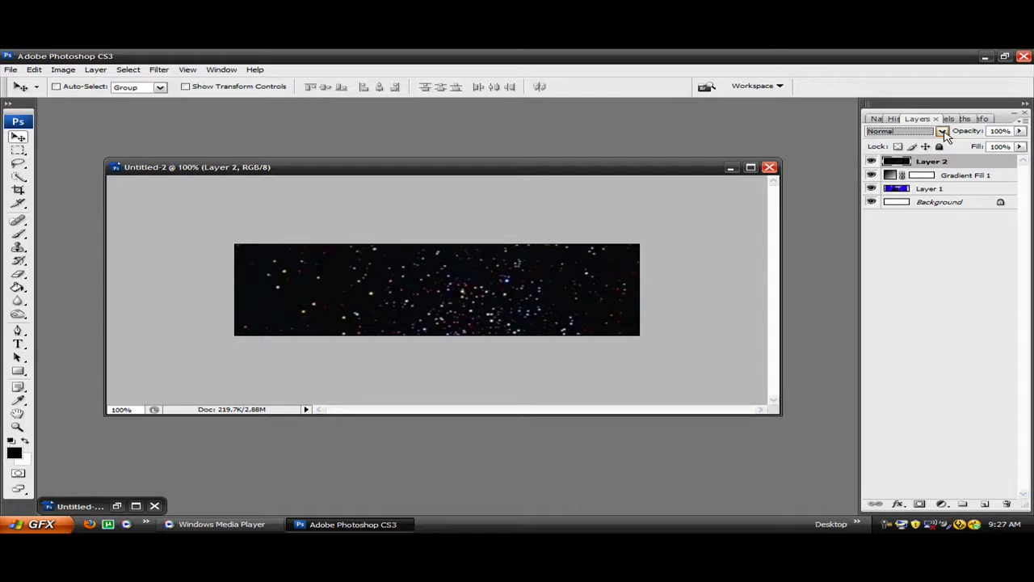
pyautogui.press('Down')
pyautogui.press('Down')
pyautogui.press('Down')
pyautogui.press('Down')
pyautogui.press('Down')
pyautogui.press('Down')
pyautogui.press('Down')
pyautogui.press('Down')
pyautogui.press('Down')
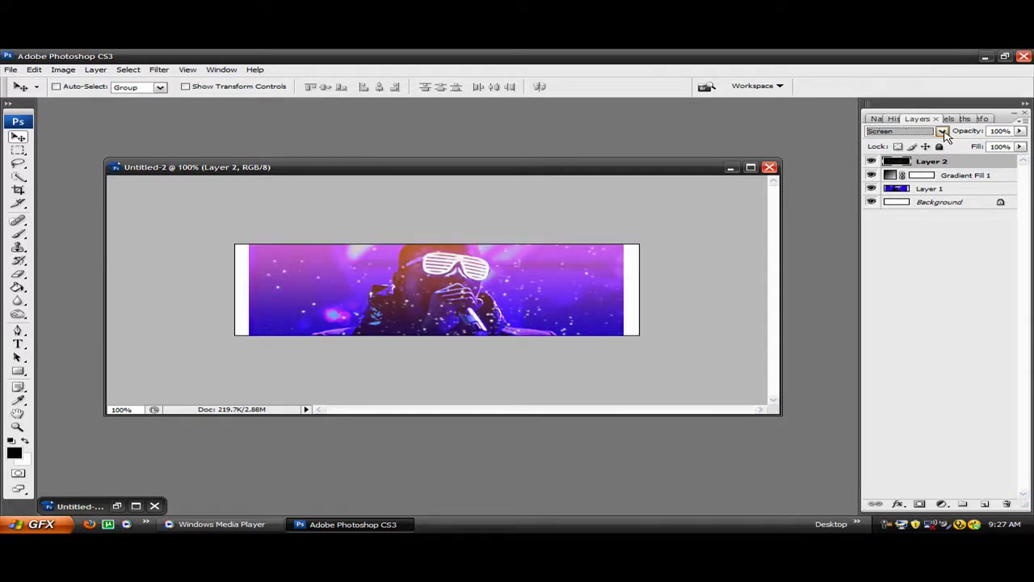
pyautogui.click(447, 324)
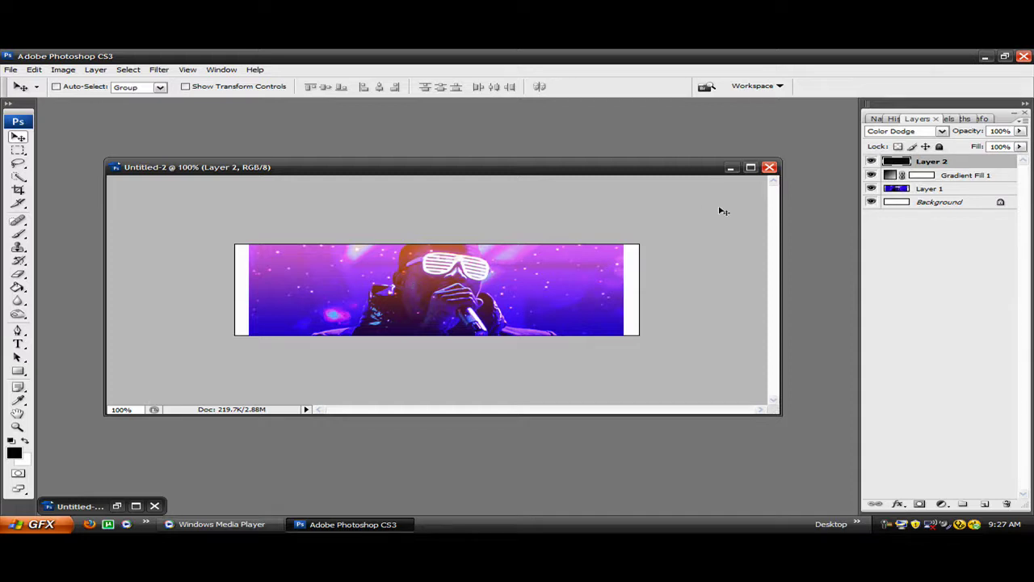
# Step: Add a new empty layer above the stars and set the foreground colour to light yellow-green, d9fb64
pyautogui.click(985, 504)
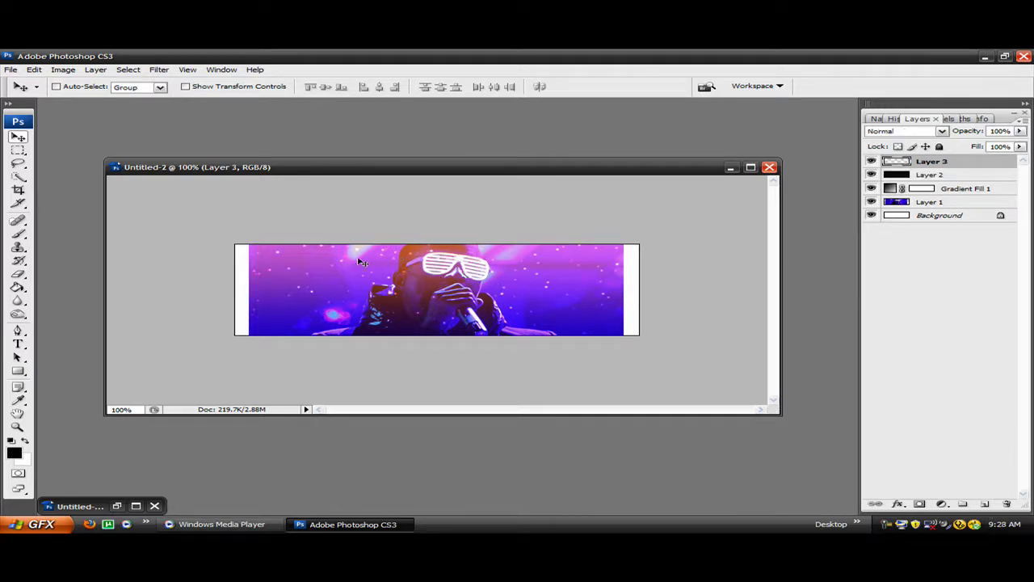
pyautogui.click(13, 451)
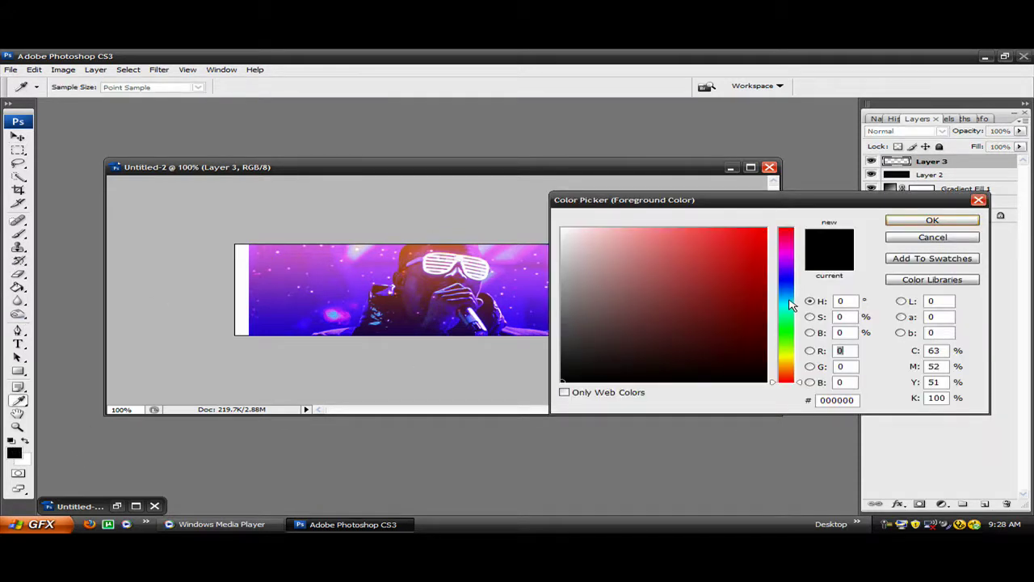
pyautogui.moveTo(792, 304); pyautogui.dragTo(787, 351)
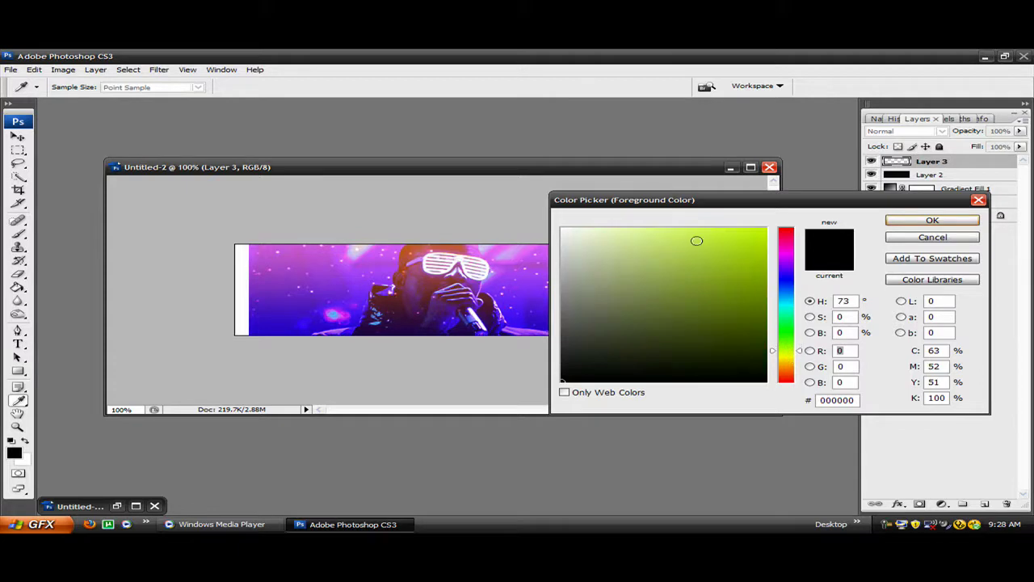
pyautogui.moveTo(695, 238); pyautogui.dragTo(685, 230)
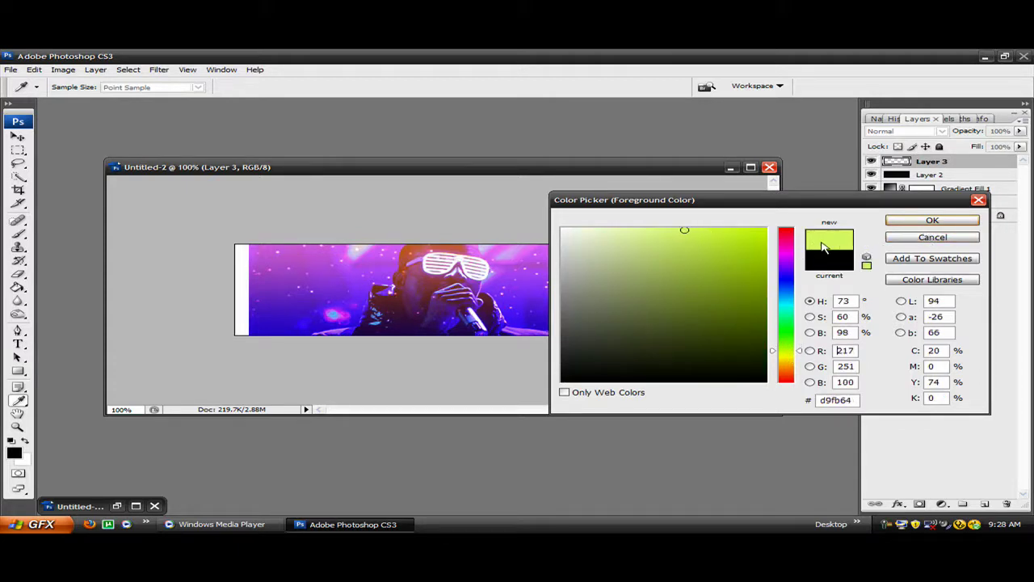
pyautogui.click(907, 221)
pyautogui.press('v')
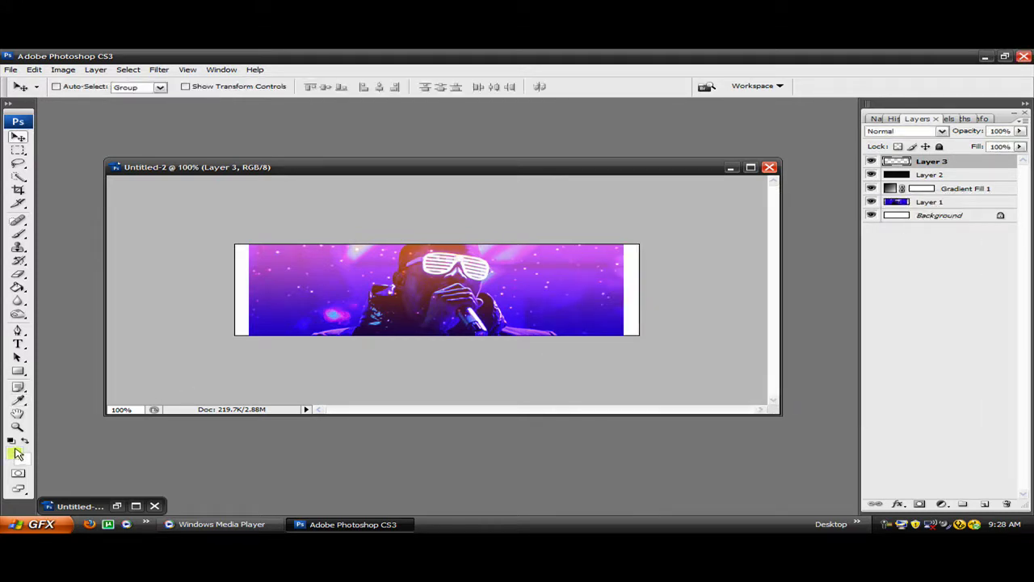
# Step: Paint a soft yellow-green glow along the banner's upper edge with a 77 px brush and shift it slightly left
pyautogui.click(19, 234)
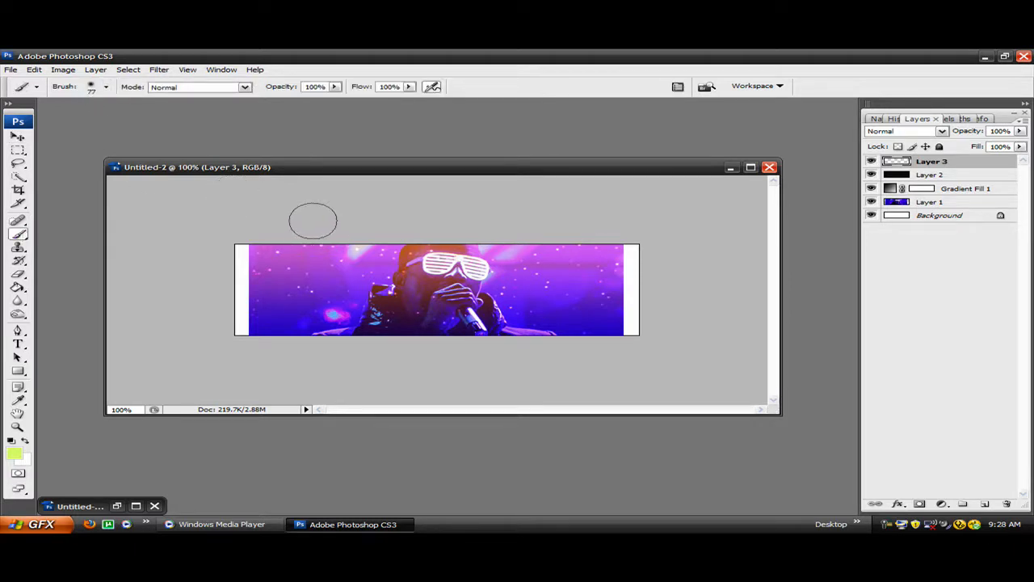
pyautogui.moveTo(313, 220)
pyautogui.mouseDown()
pyautogui.moveTo(387, 245)
pyautogui.moveTo(490, 243)
pyautogui.moveTo(589, 224)
pyautogui.mouseUp()
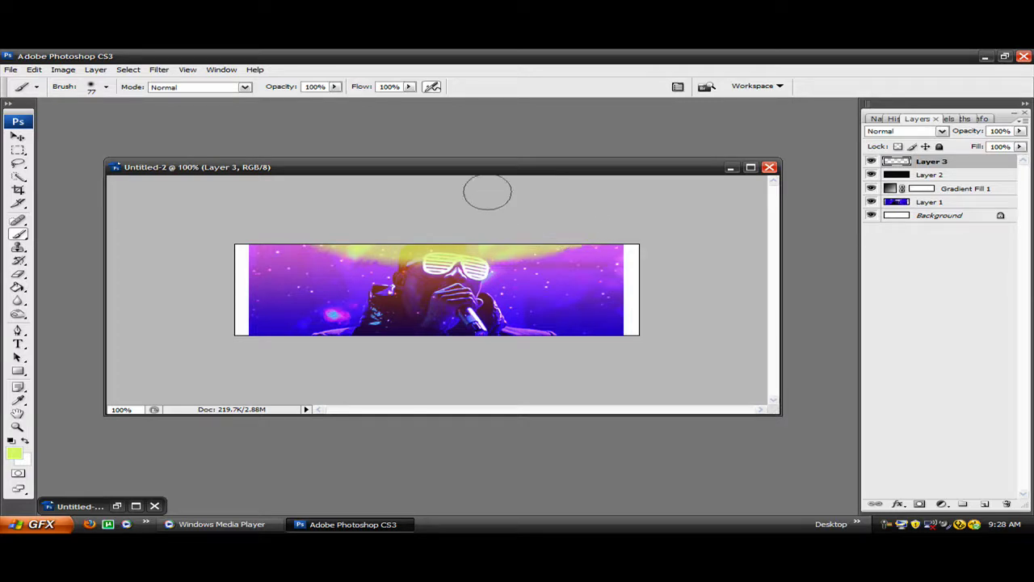
pyautogui.click(17, 137)
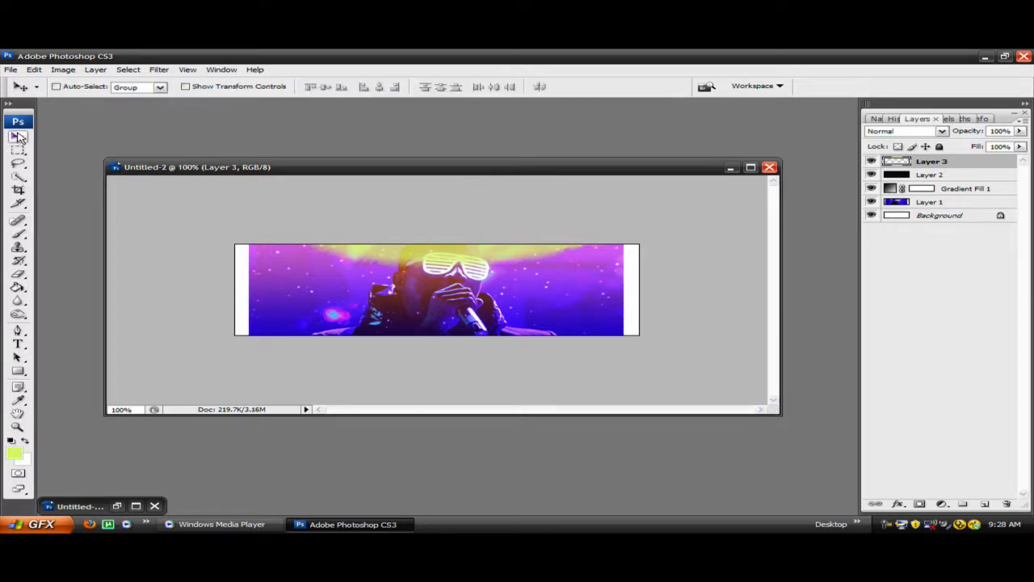
pyautogui.moveTo(389, 257); pyautogui.dragTo(379, 257)
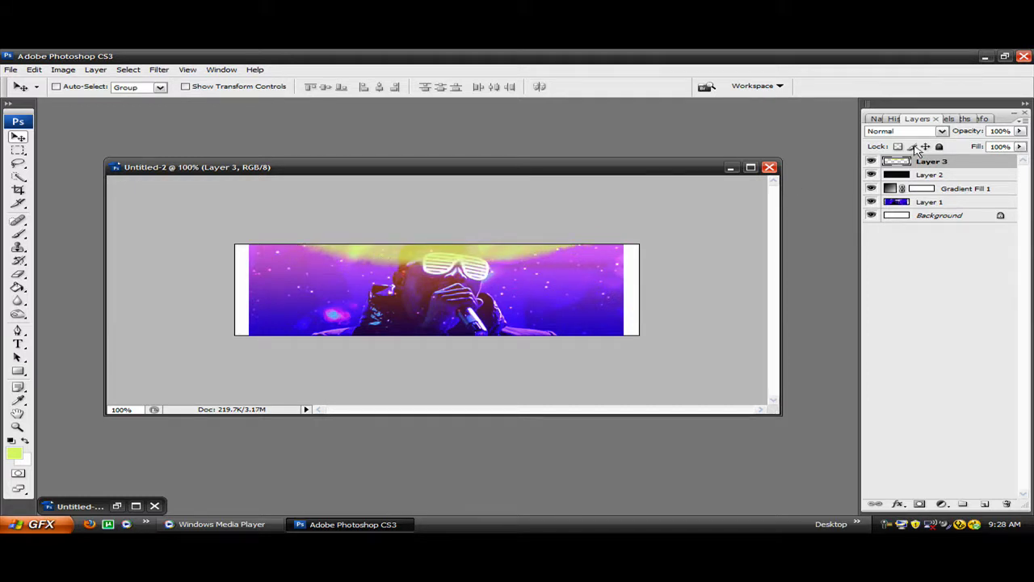
# Step: Set the painted glow layer's blend mode to Soft Light
pyautogui.click(942, 132)
pyautogui.scroll(-9, 941, 131)
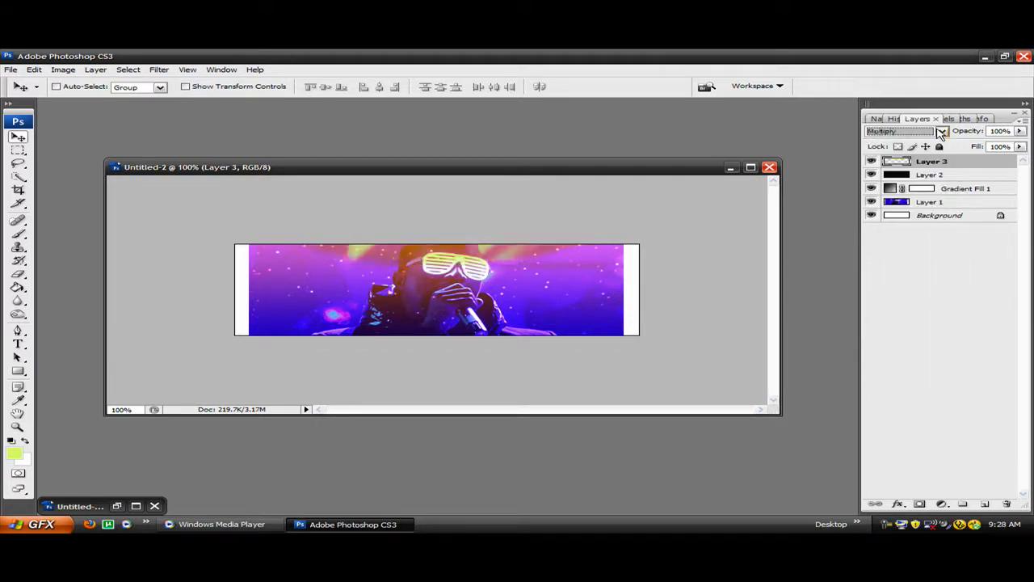
pyautogui.scroll(-2, 942, 132)
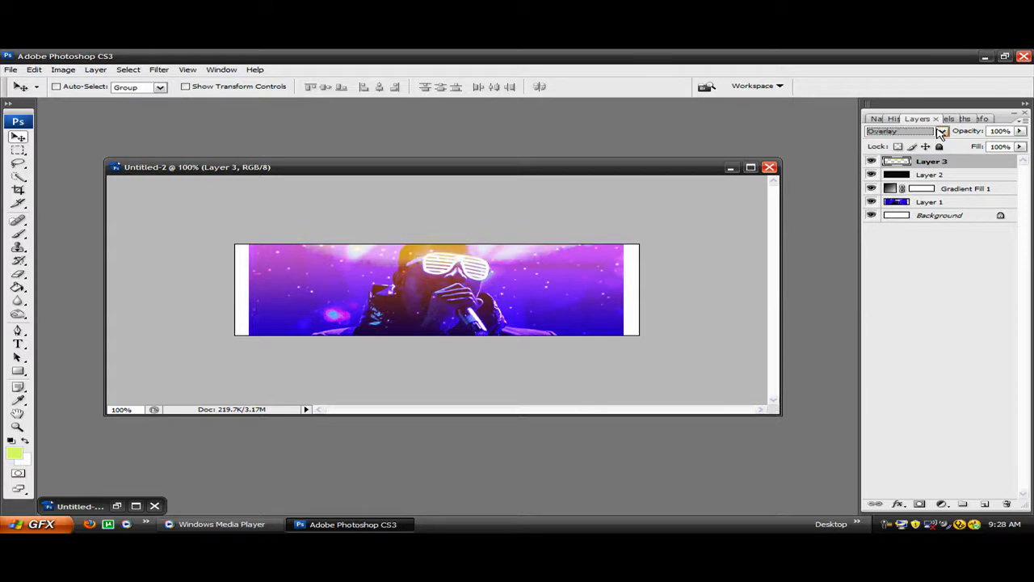
pyautogui.scroll(-1, 941, 131)
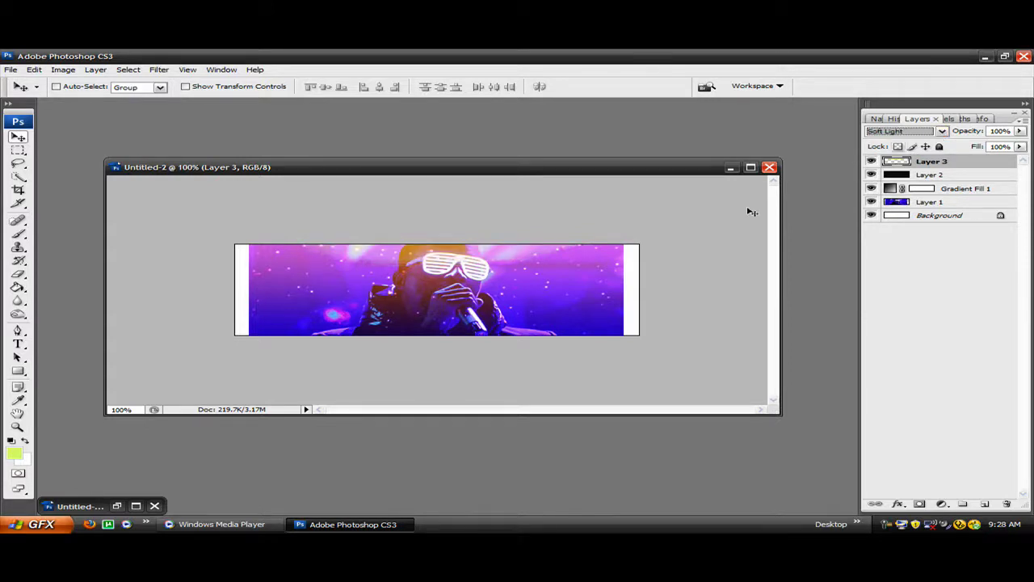
# Step: Reposition the painted glow sideways along the banner's upper edge with the Move tool
pyautogui.click(557, 253)
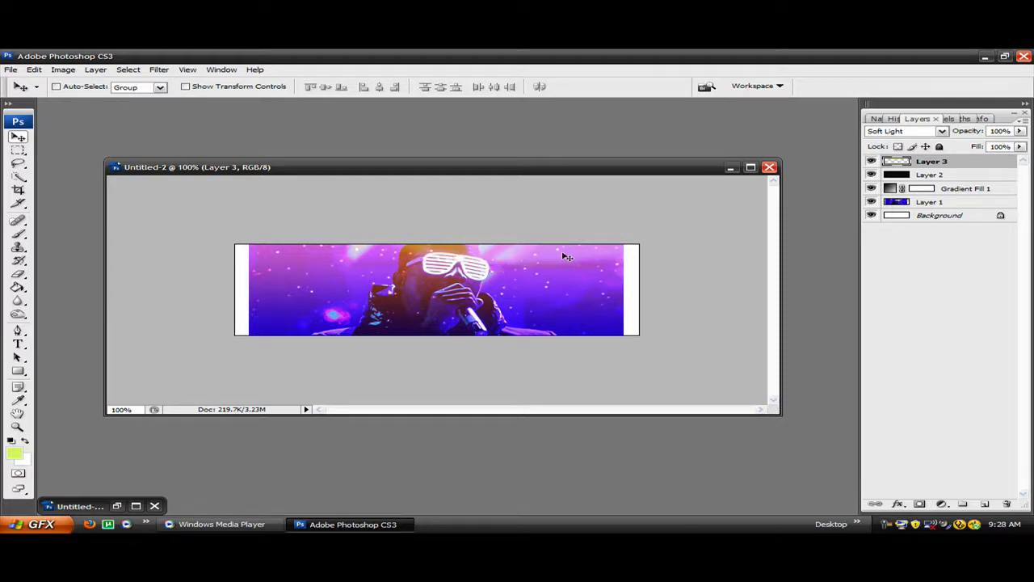
pyautogui.moveTo(564, 256)
pyautogui.mouseDown()
pyautogui.moveTo(476, 263)
pyautogui.moveTo(542, 259)
pyautogui.mouseUp()
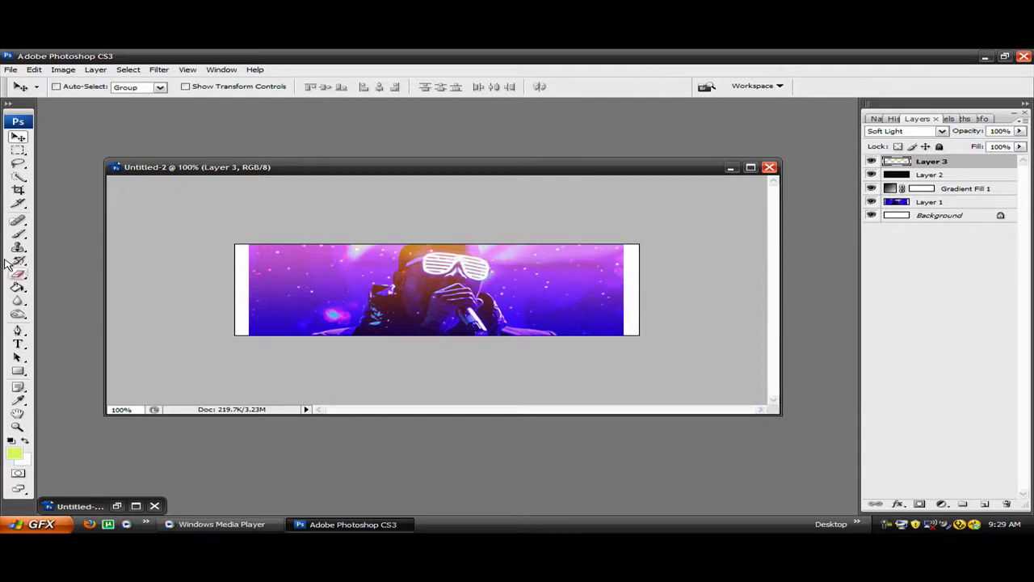
pyautogui.click(18, 234)
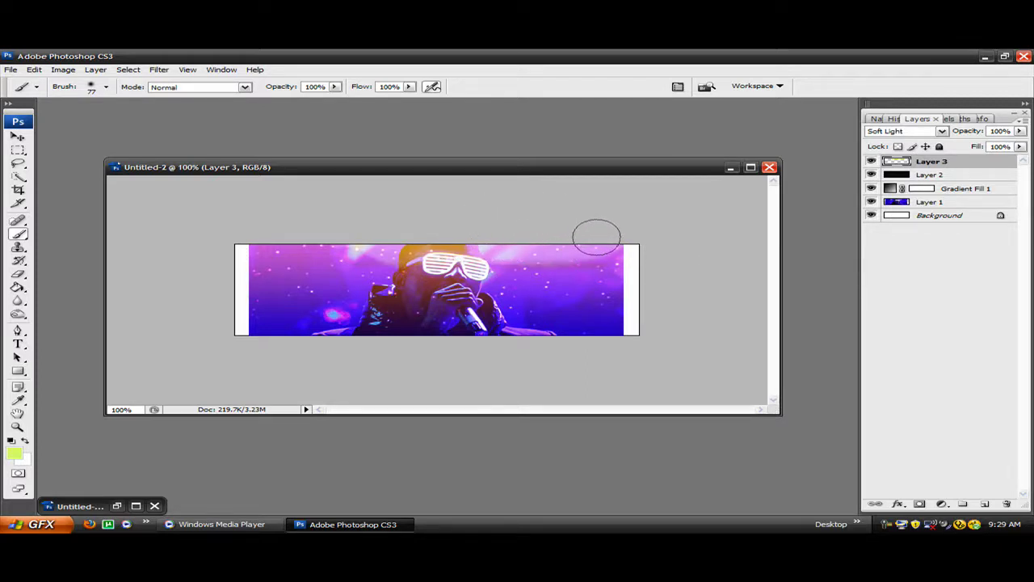
pyautogui.click(18, 136)
pyautogui.moveTo(477, 262); pyautogui.dragTo(511, 262)
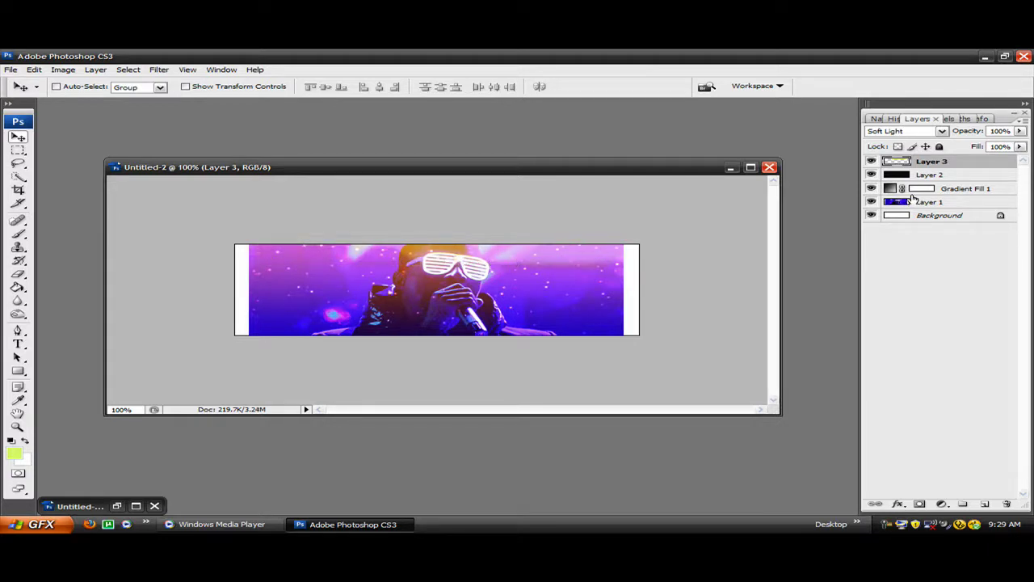
# Step: Lower the painted glow layer's opacity to 64%
pyautogui.click(1020, 131)
pyautogui.moveTo(1021, 146); pyautogui.dragTo(994, 146)
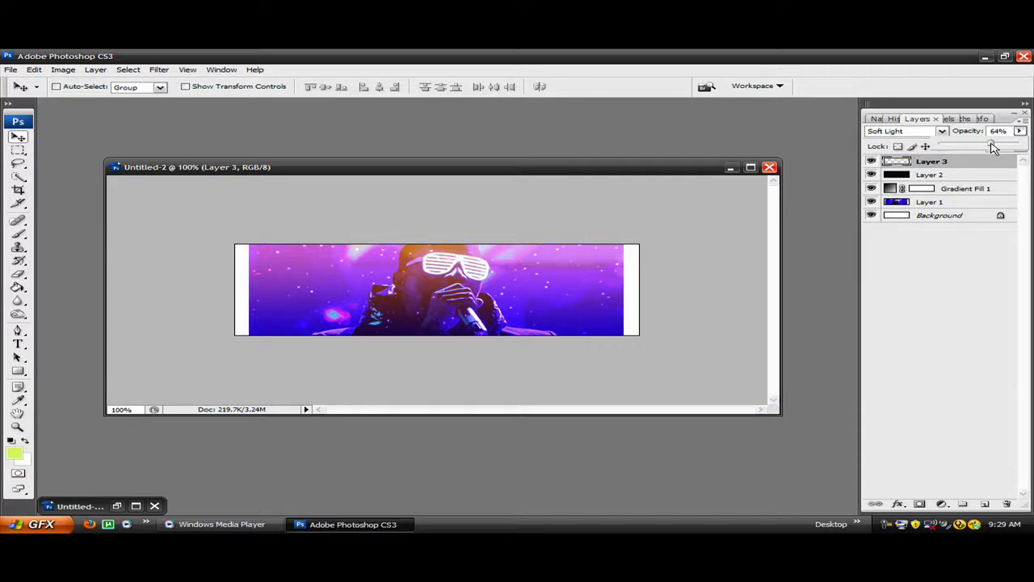
pyautogui.click(734, 134)
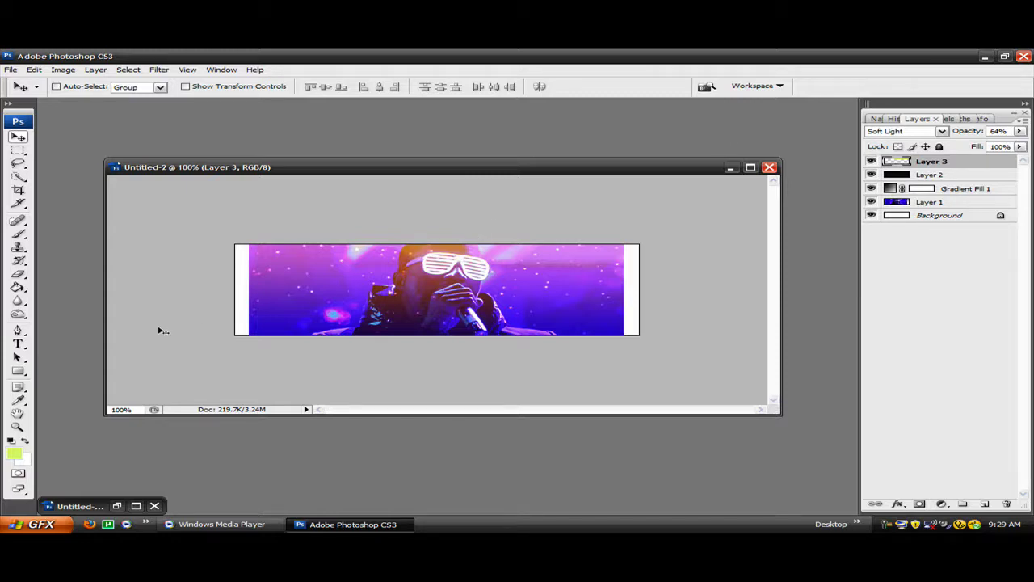
# Step: Add the text "Kanye West" in black 18 pt Segoe Semibold on the banner, just right of the figure
pyautogui.click(18, 344)
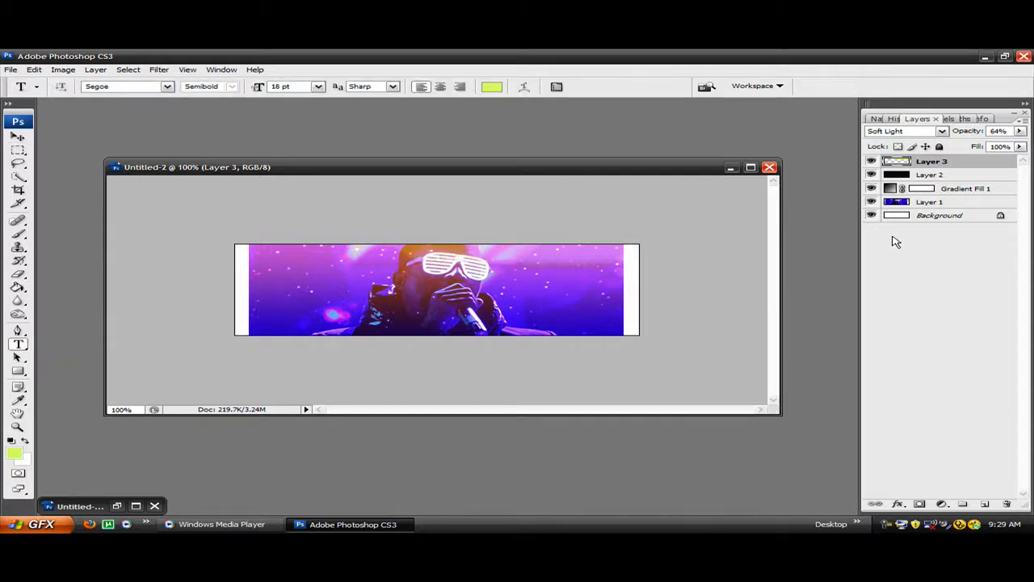
pyautogui.click(492, 86)
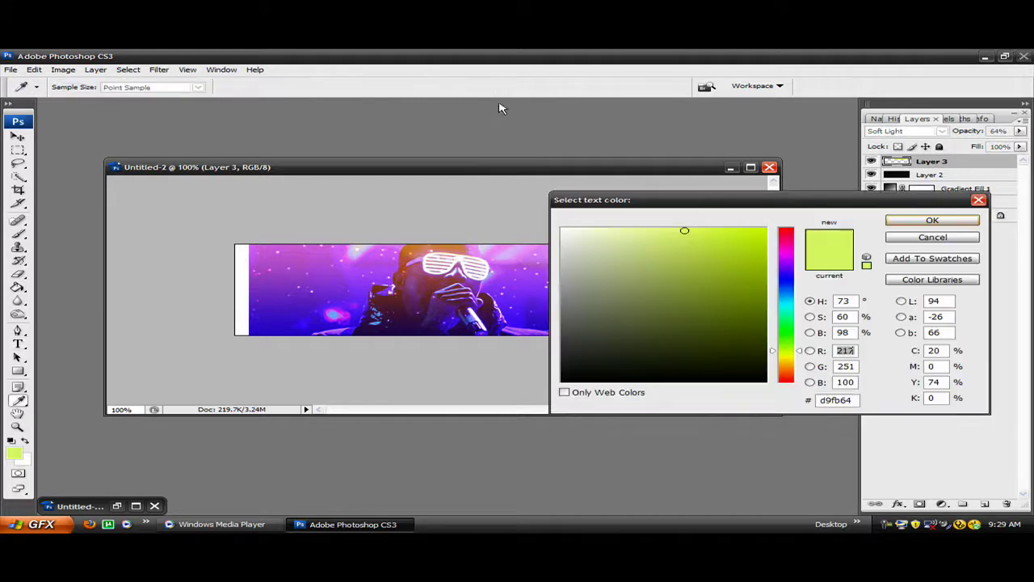
pyautogui.moveTo(647, 284); pyautogui.dragTo(679, 420)
pyautogui.click(921, 221)
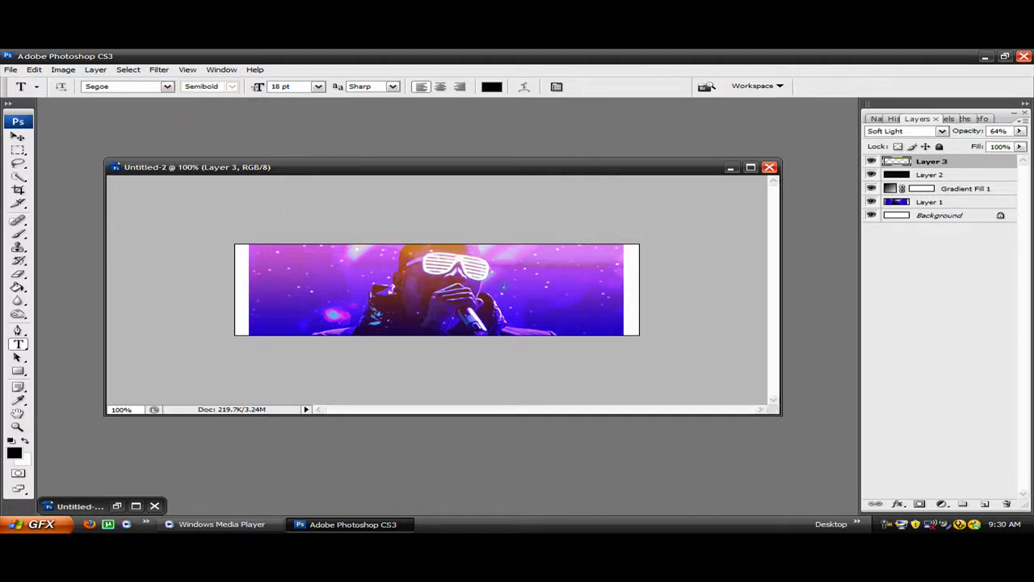
pyautogui.click(516, 373)
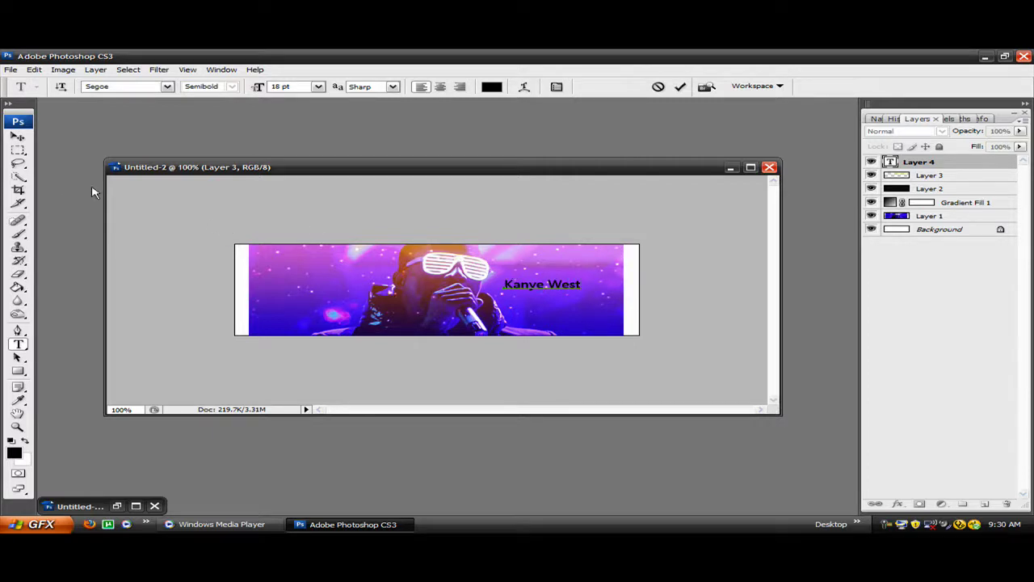
pyautogui.click(18, 137)
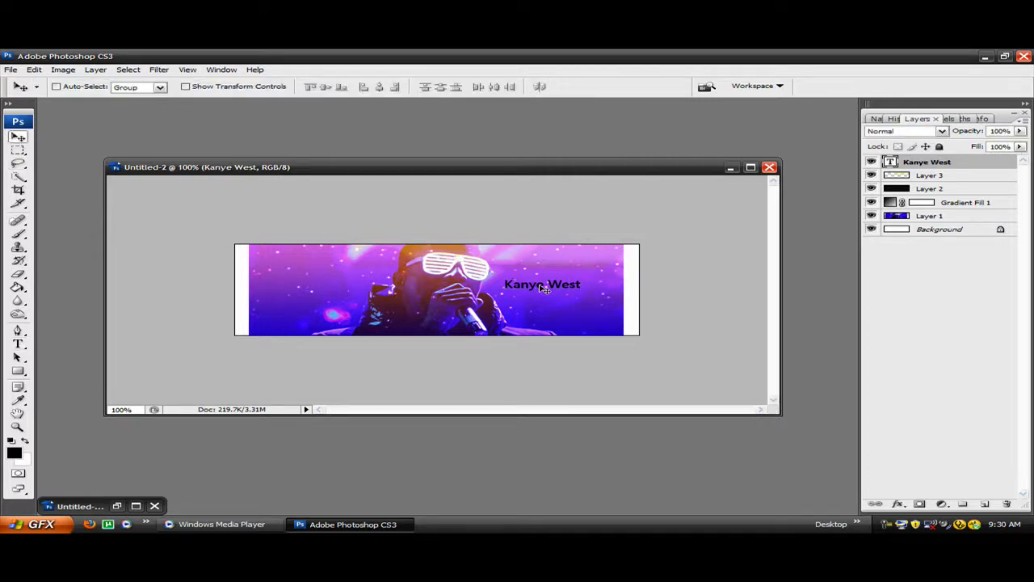
# Step: Try clipping the name text to the glow layer beneath it and cycle through different blend modes
pyautogui.moveTo(542, 289); pyautogui.dragTo(555, 291)
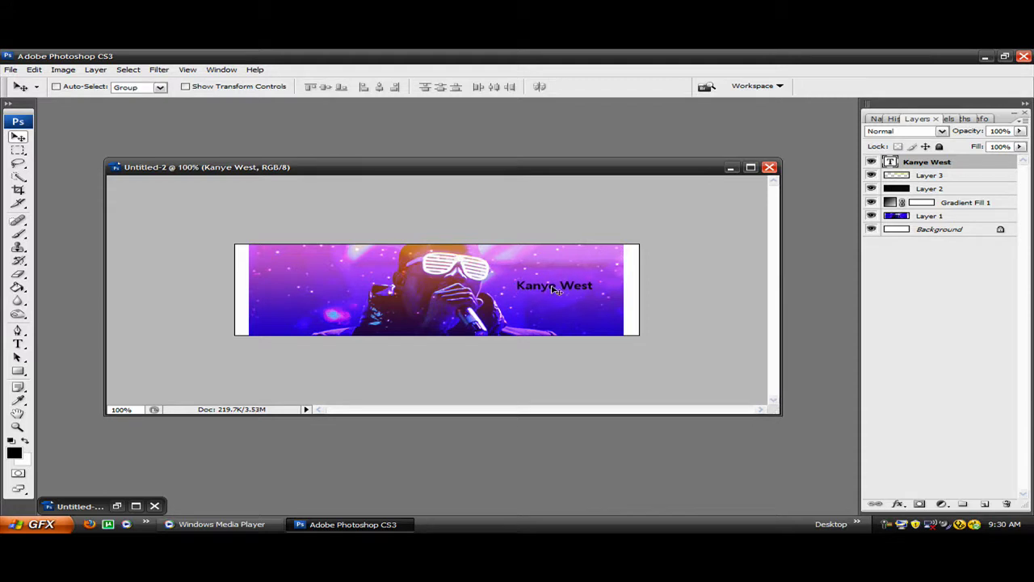
pyautogui.click(96, 69)
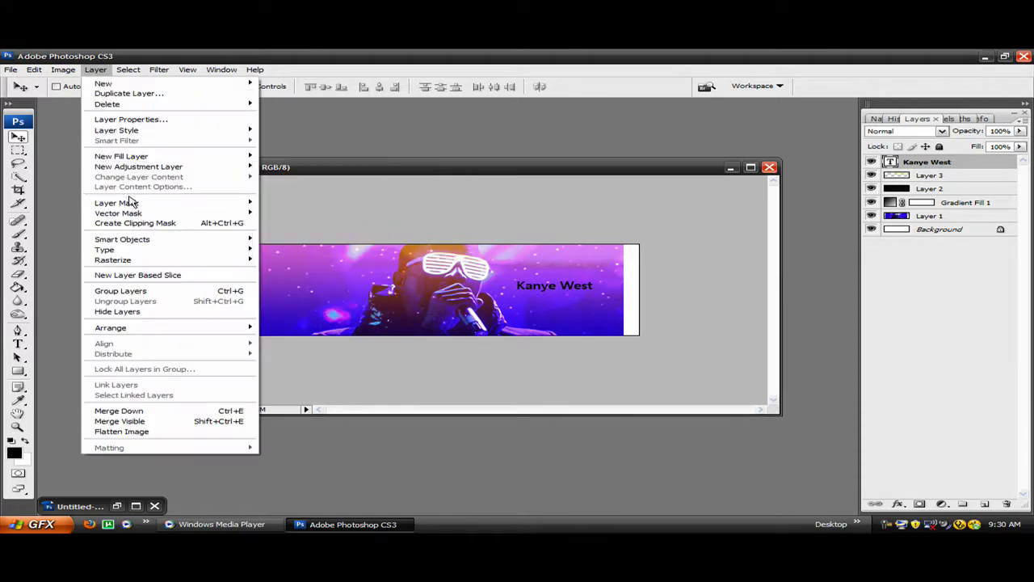
pyautogui.click(150, 224)
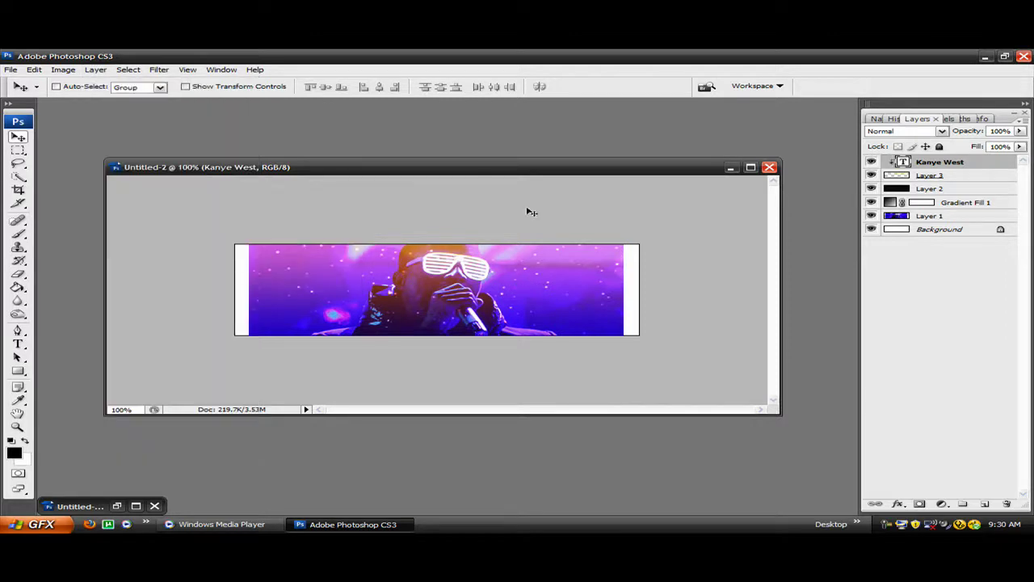
pyautogui.click(942, 132)
pyautogui.scroll(-9, 941, 133)
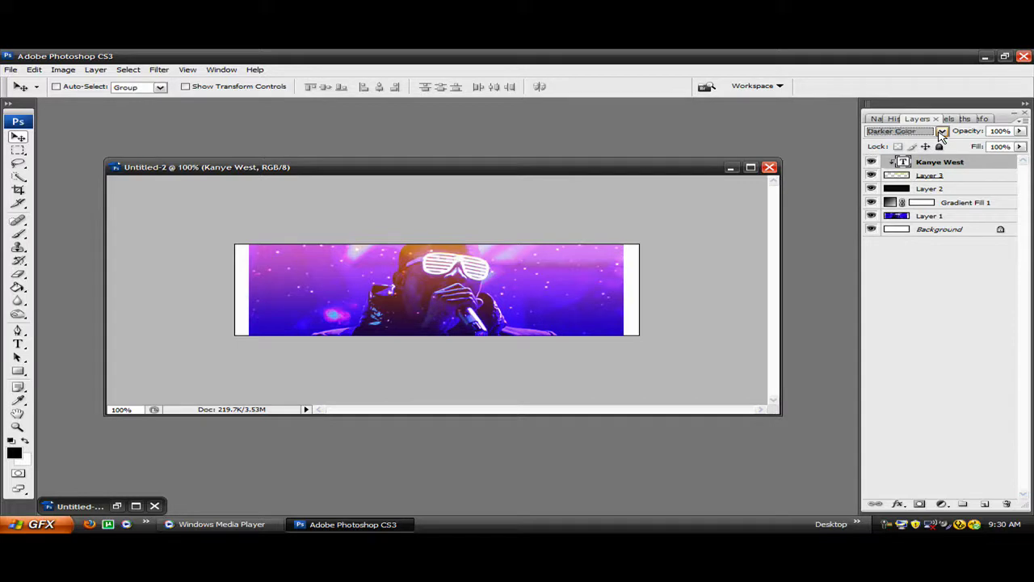
pyautogui.scroll(7, 942, 134)
# Step: Move the name text layer beneath Gradient Fill 1 and reposition the text in the banner's lower-right corner
pyautogui.moveTo(982, 163); pyautogui.dragTo(976, 212)
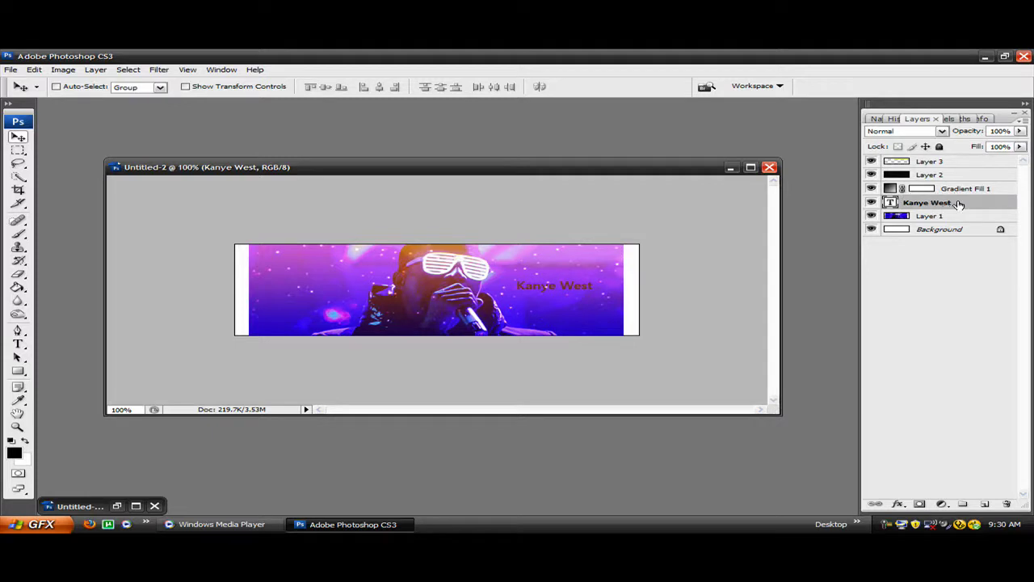
pyautogui.moveTo(958, 204)
pyautogui.mouseDown()
pyautogui.moveTo(964, 220)
pyautogui.moveTo(965, 202)
pyautogui.mouseUp()
pyautogui.moveTo(545, 288); pyautogui.dragTo(553, 313)
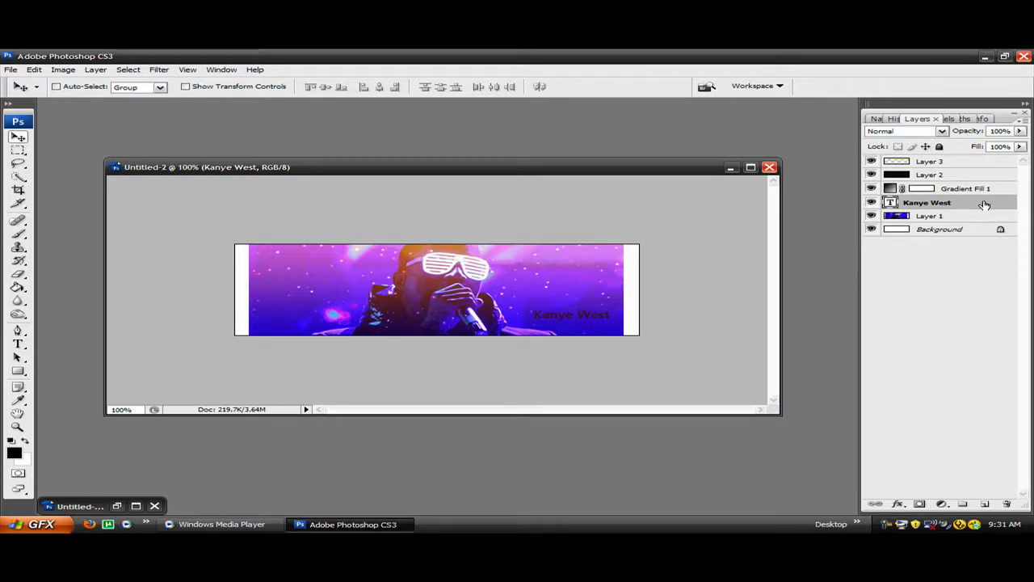
# Step: Duplicate the name text layer, then rasterize the original and apply a Motion Blur at 0° with a distance of 45 pixels
pyautogui.hotkey('ctrl', 'j')
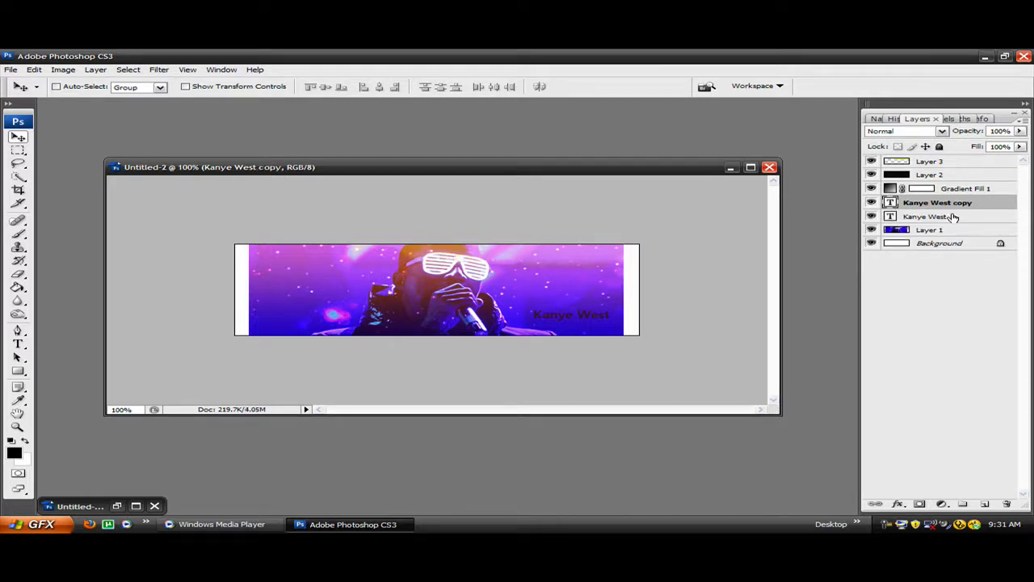
pyautogui.click(954, 219)
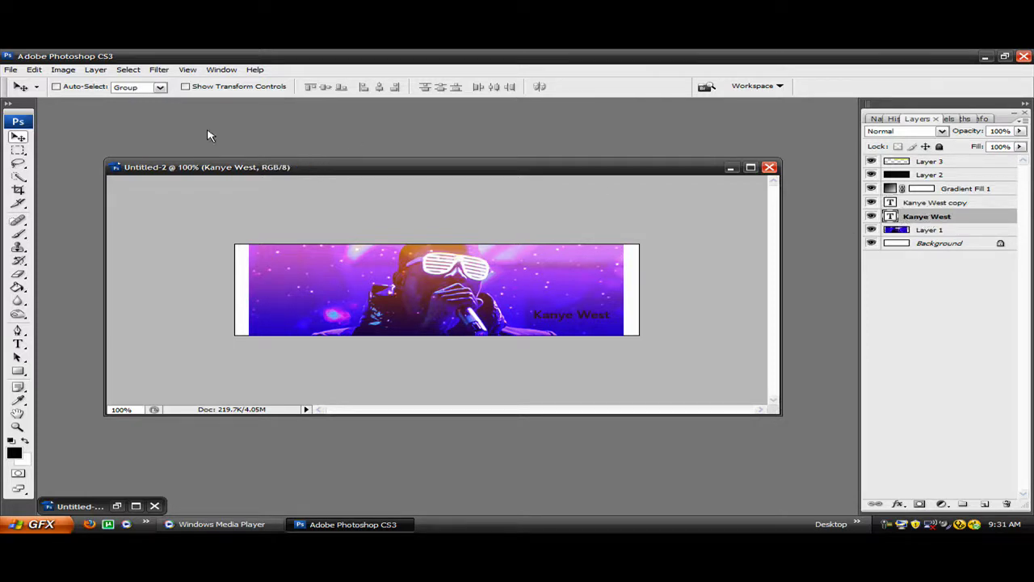
pyautogui.click(154, 70)
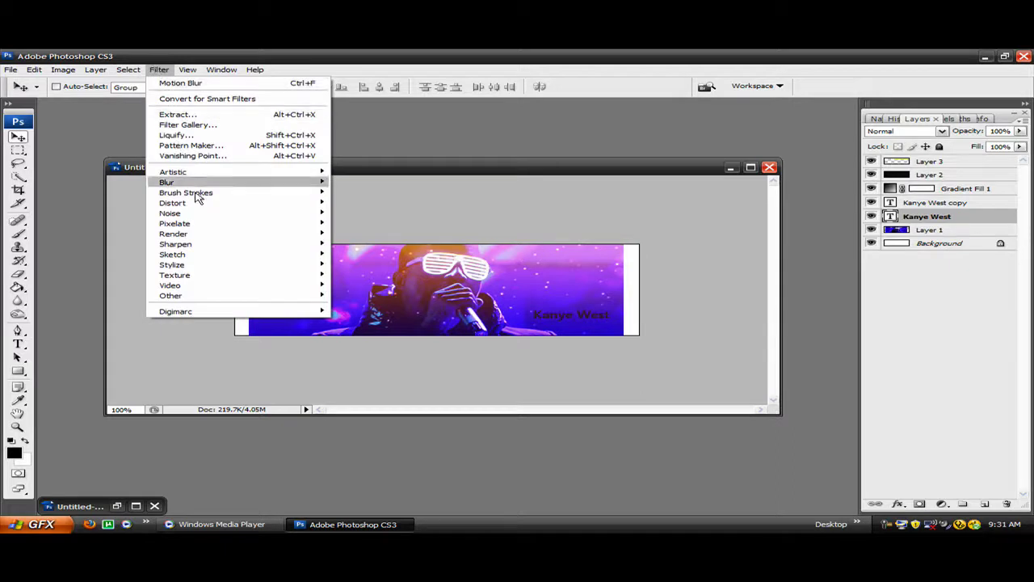
pyautogui.moveTo(257, 184)
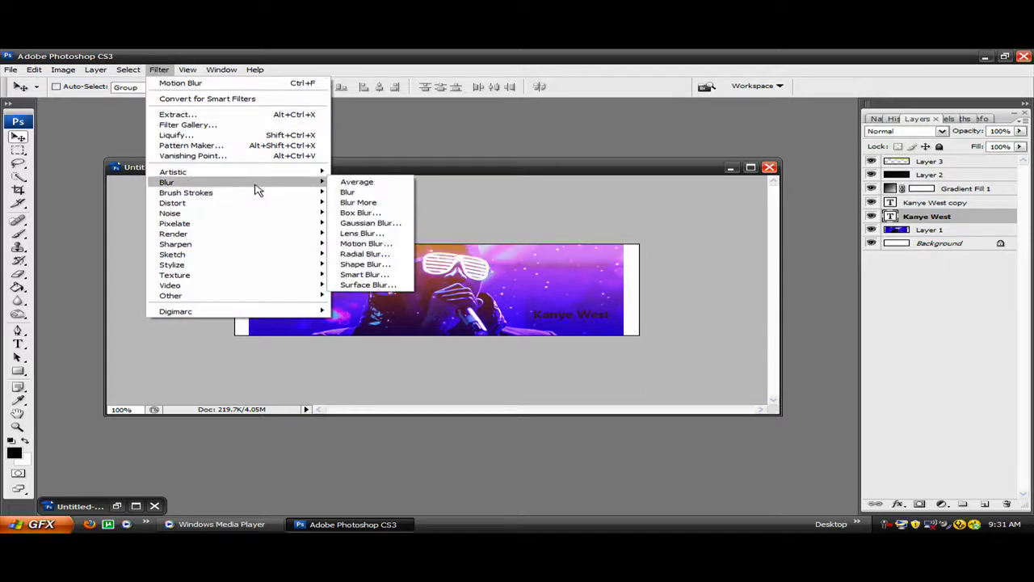
pyautogui.click(363, 245)
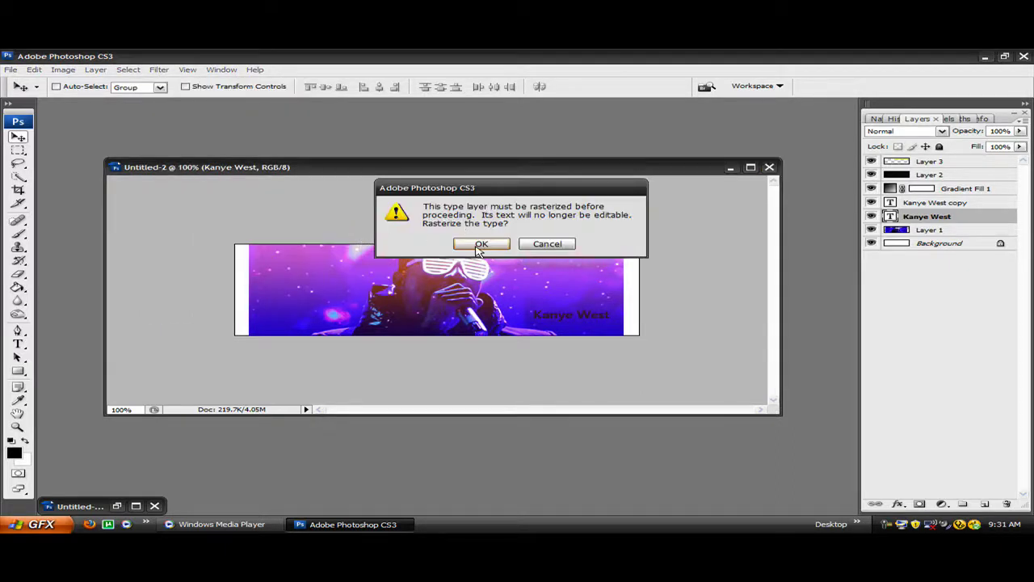
pyautogui.click(475, 246)
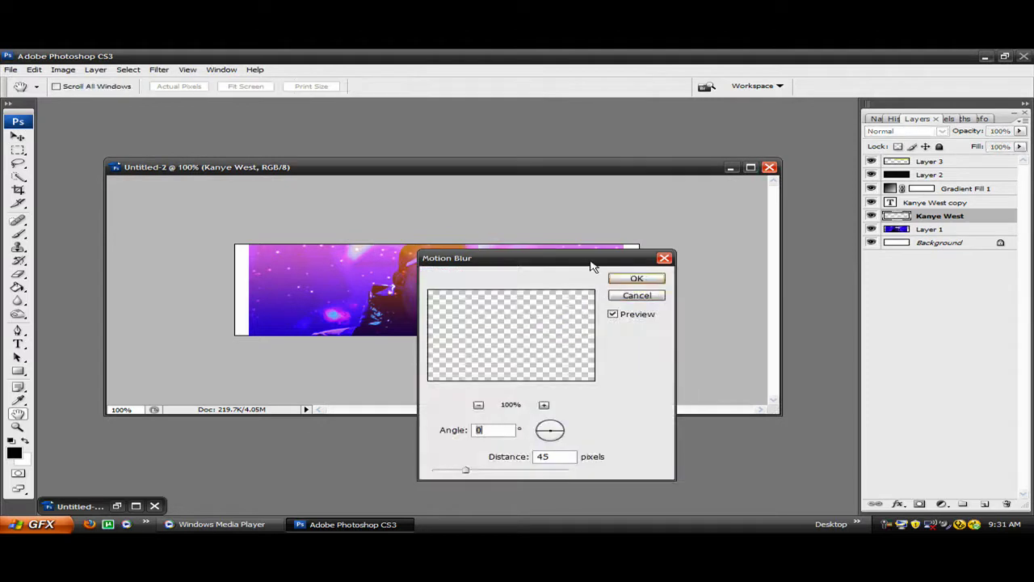
pyautogui.moveTo(592, 266); pyautogui.dragTo(392, 210)
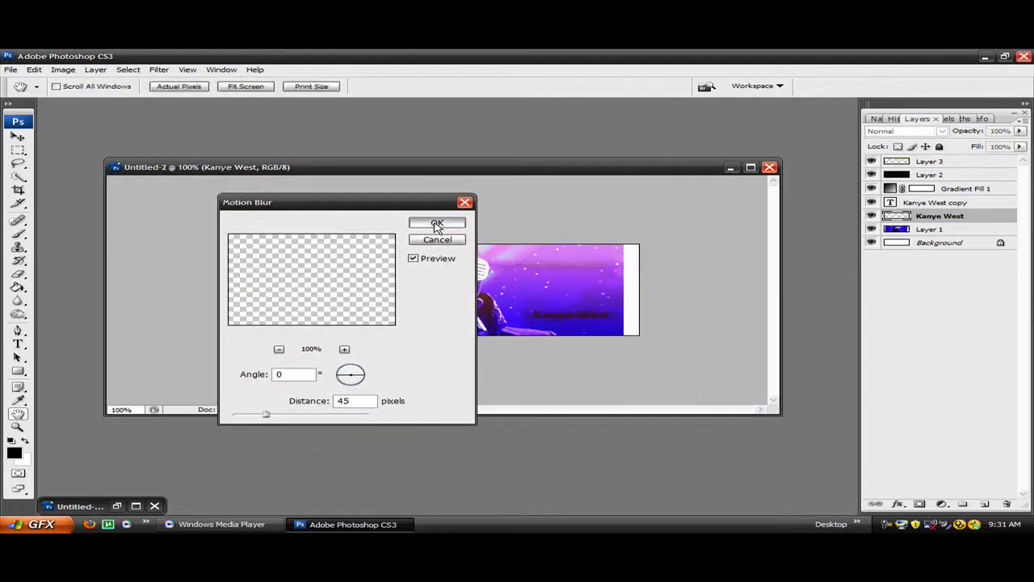
pyautogui.click(435, 227)
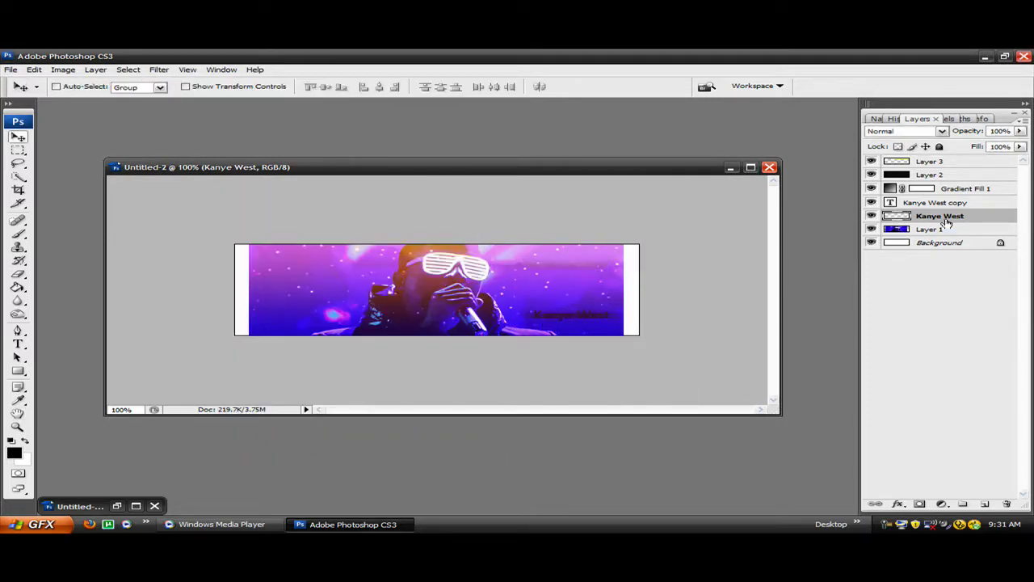
# Step: Lower the blurred text layer's opacity to 82% and give it an Outer Glow at 53% opacity
pyautogui.moveTo(1020, 135)
pyautogui.mouseDown()
pyautogui.moveTo(1022, 147)
pyautogui.moveTo(1008, 149)
pyautogui.mouseUp()
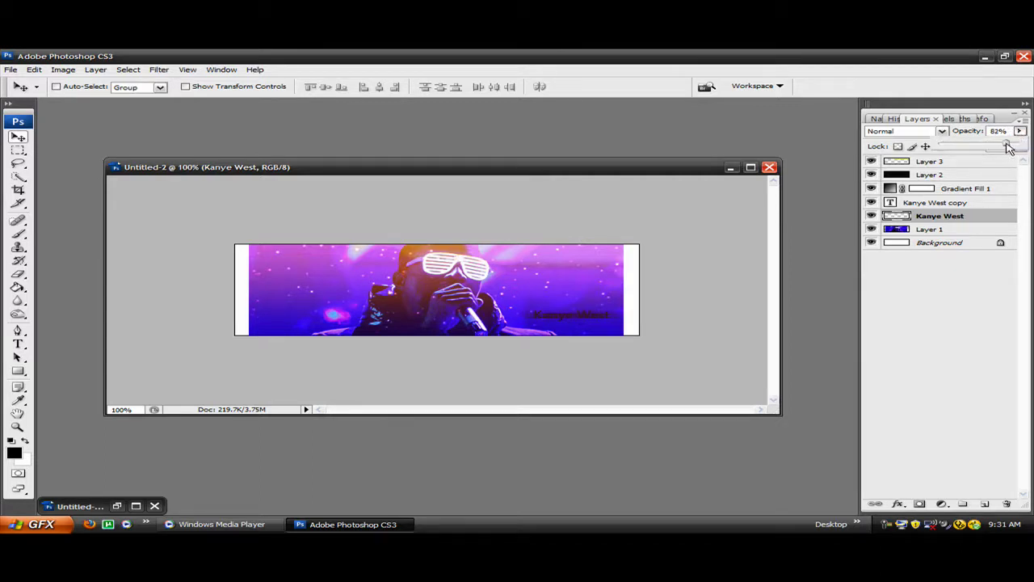
pyautogui.click(976, 218)
pyautogui.doubleClick(902, 216)
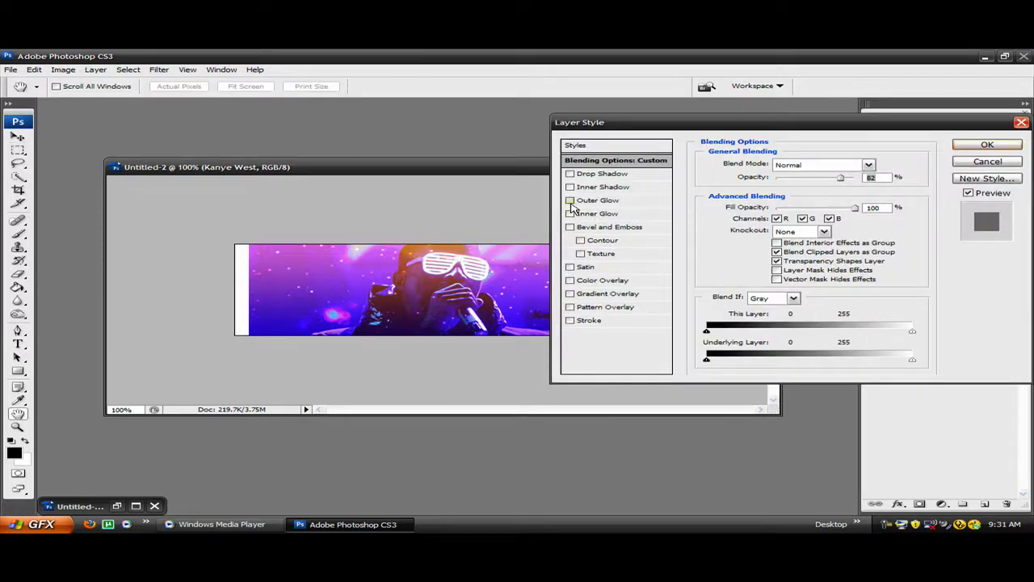
pyautogui.click(570, 199)
pyautogui.moveTo(664, 127); pyautogui.dragTo(756, 200)
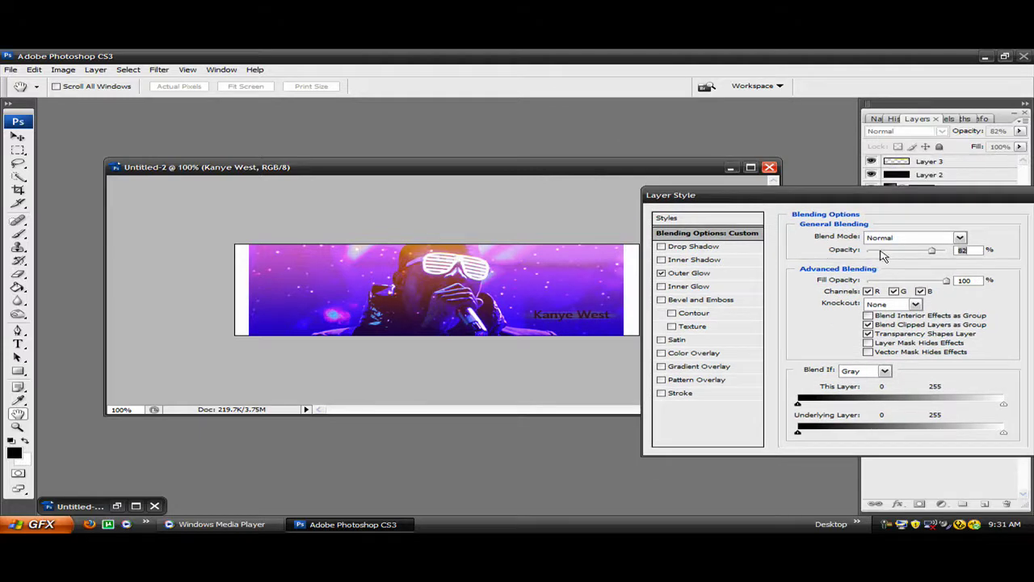
pyautogui.click(700, 274)
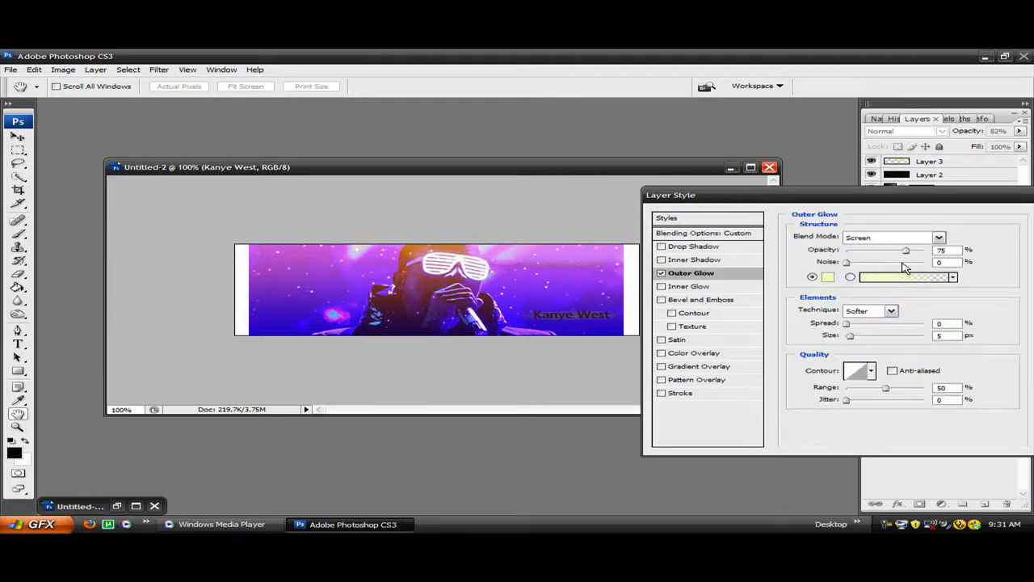
pyautogui.moveTo(910, 252); pyautogui.dragTo(888, 256)
pyautogui.moveTo(865, 195); pyautogui.dragTo(766, 197)
pyautogui.click(954, 219)
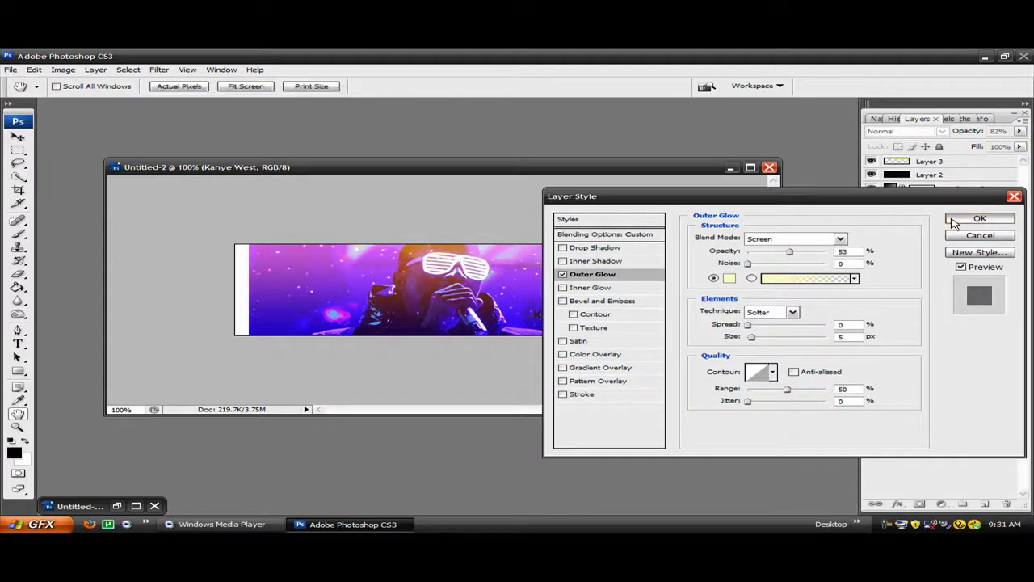
# Step: Add a Color Overlay to the Kanye West copy layer, using a violet sampled from the left part of the banner
pyautogui.click(996, 203)
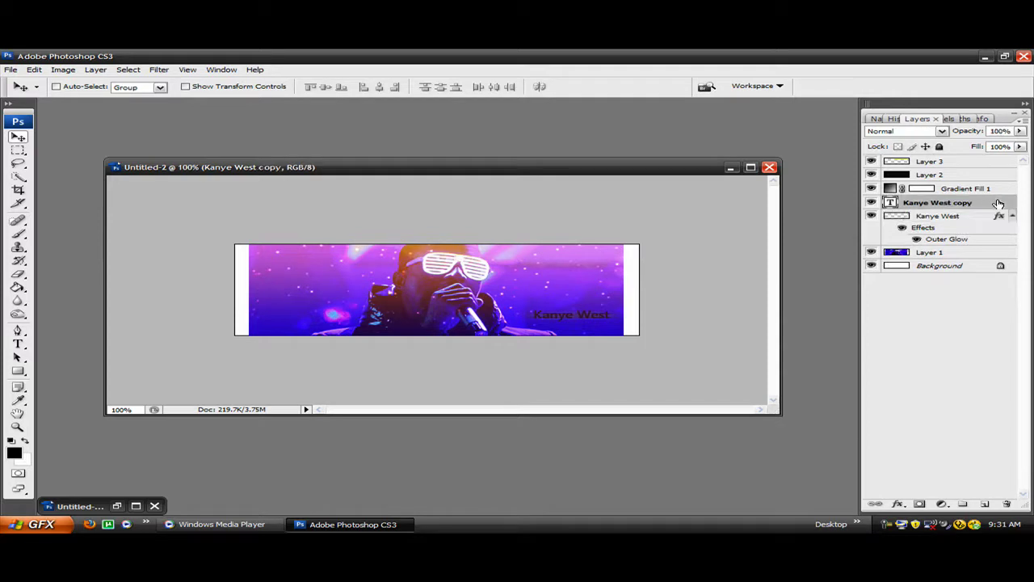
pyautogui.doubleClick(989, 203)
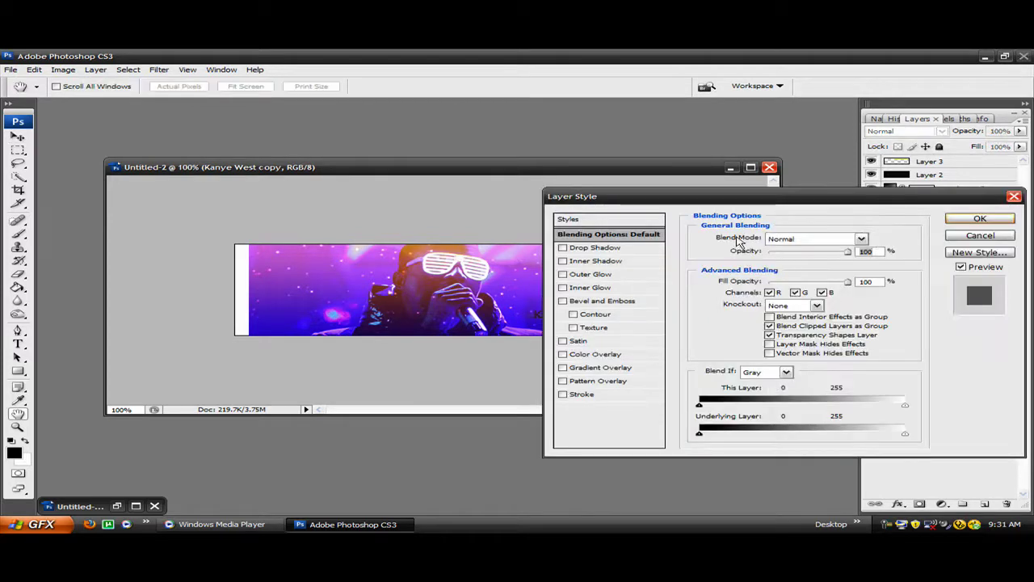
pyautogui.moveTo(758, 198); pyautogui.dragTo(834, 190)
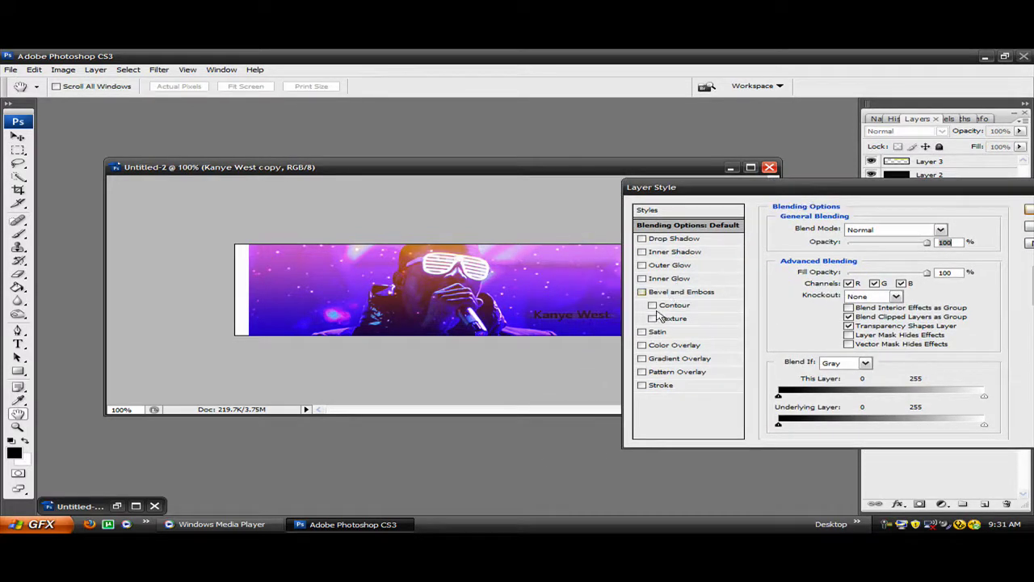
pyautogui.click(642, 346)
pyautogui.click(643, 346)
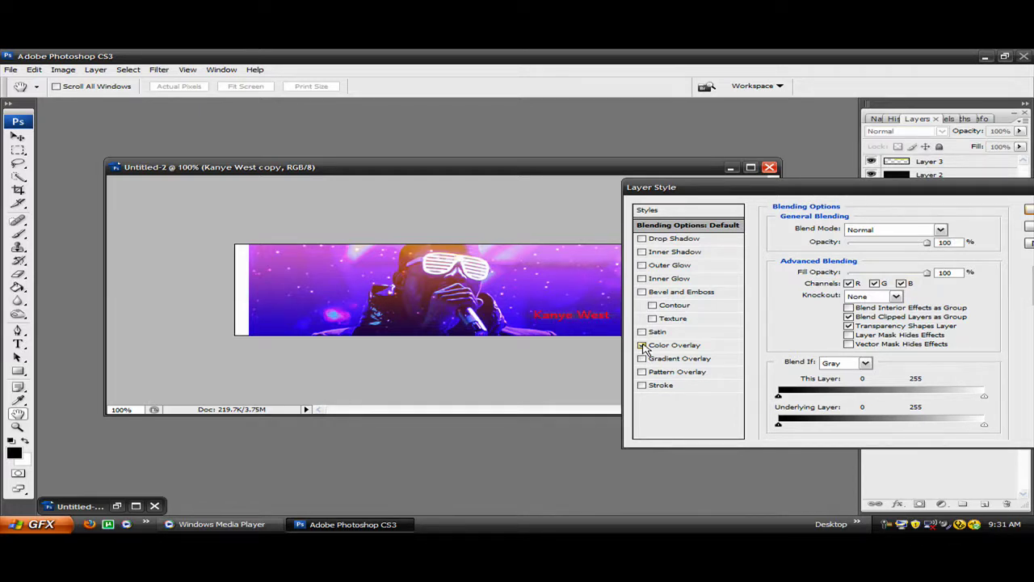
pyautogui.click(656, 348)
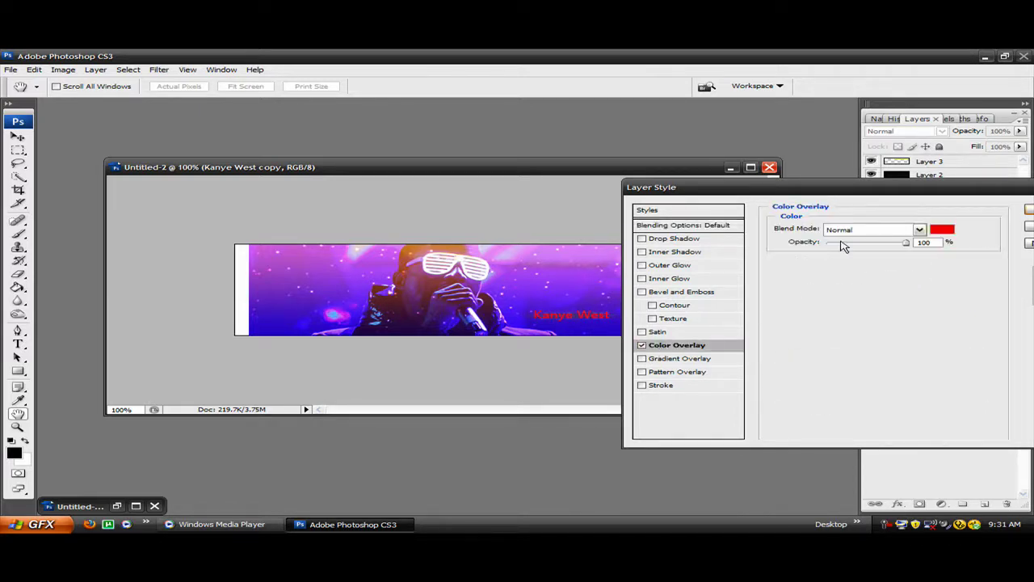
pyautogui.click(937, 231)
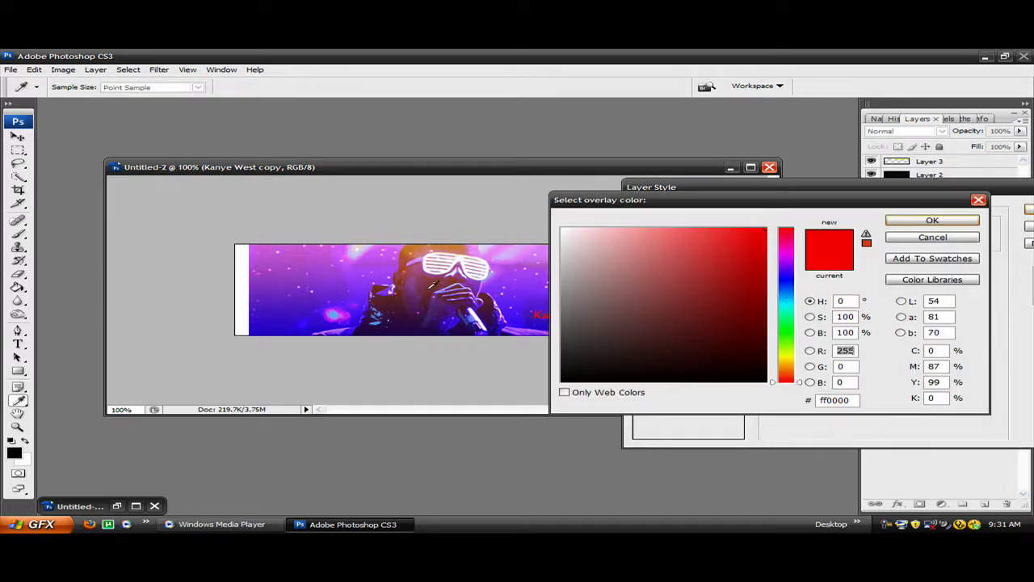
pyautogui.click(298, 301)
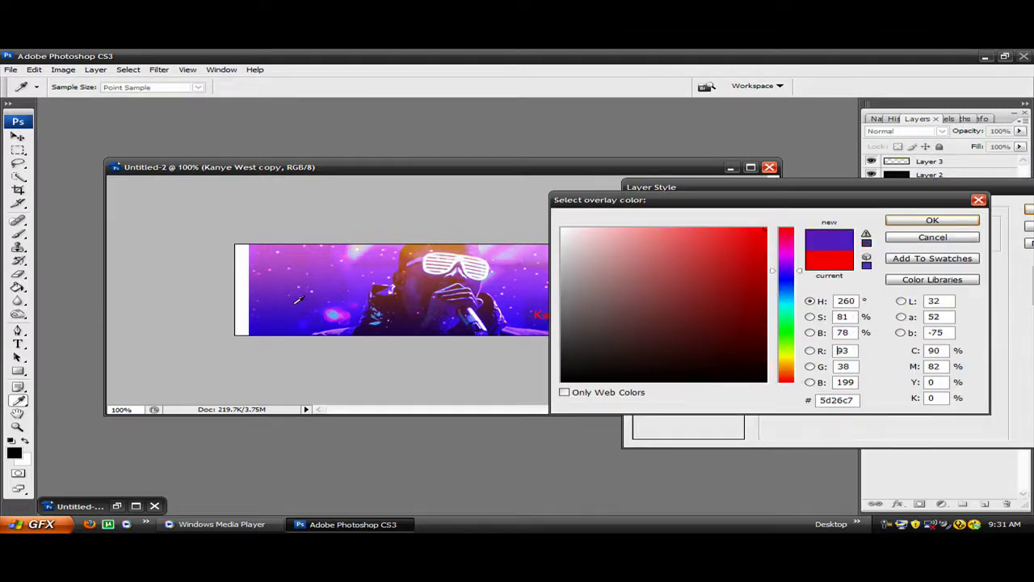
pyautogui.click(929, 222)
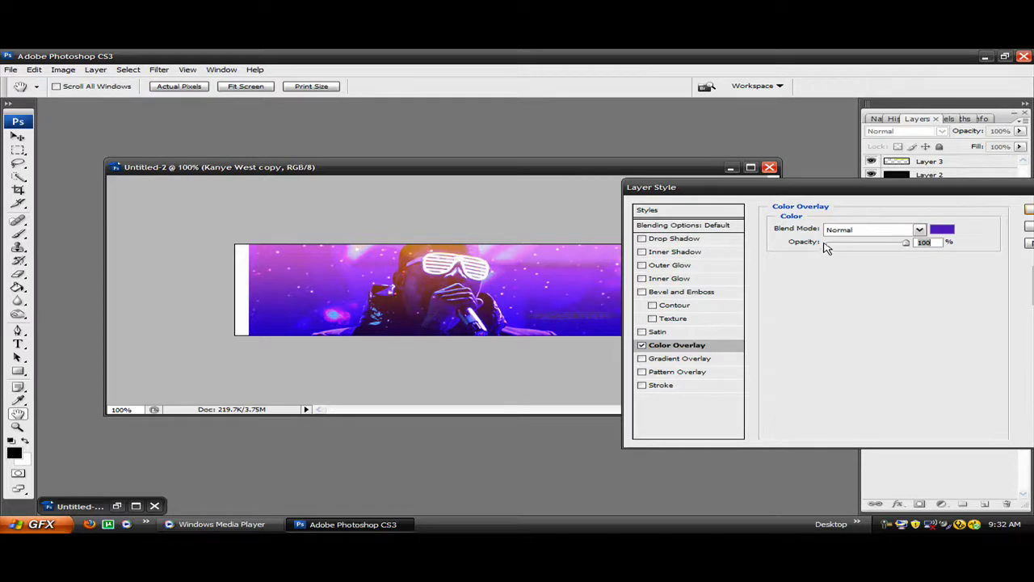
# Step: Change the color overlay's blend mode to the option just after Hue and apply the layer style
pyautogui.click(919, 230)
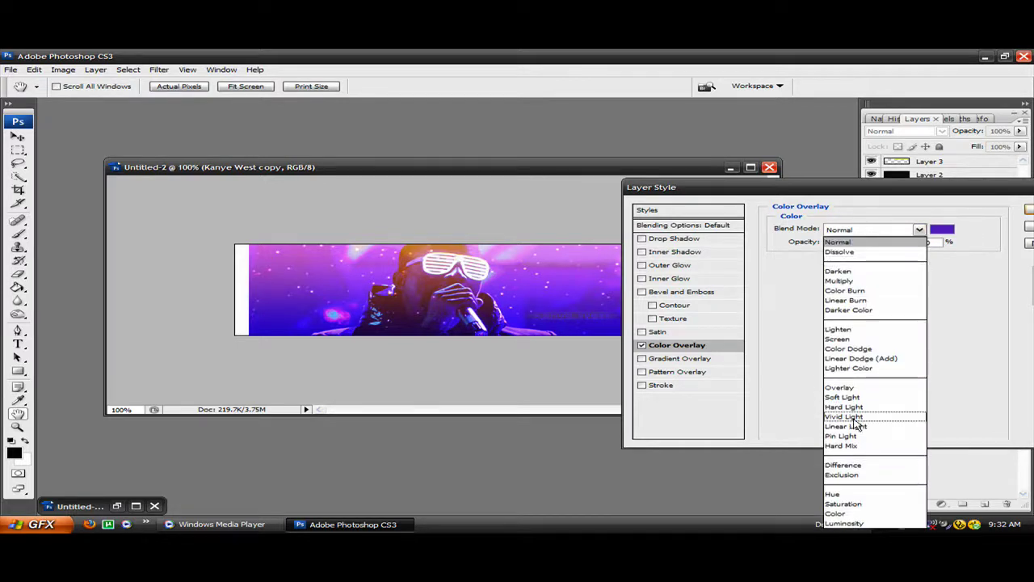
pyautogui.click(850, 495)
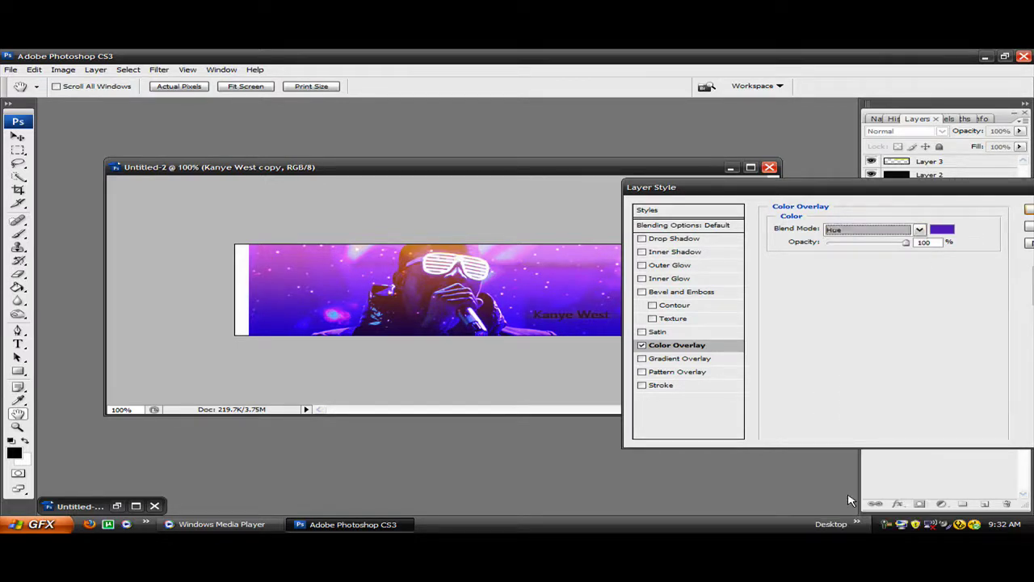
pyautogui.press('Down')
pyautogui.click(1028, 211)
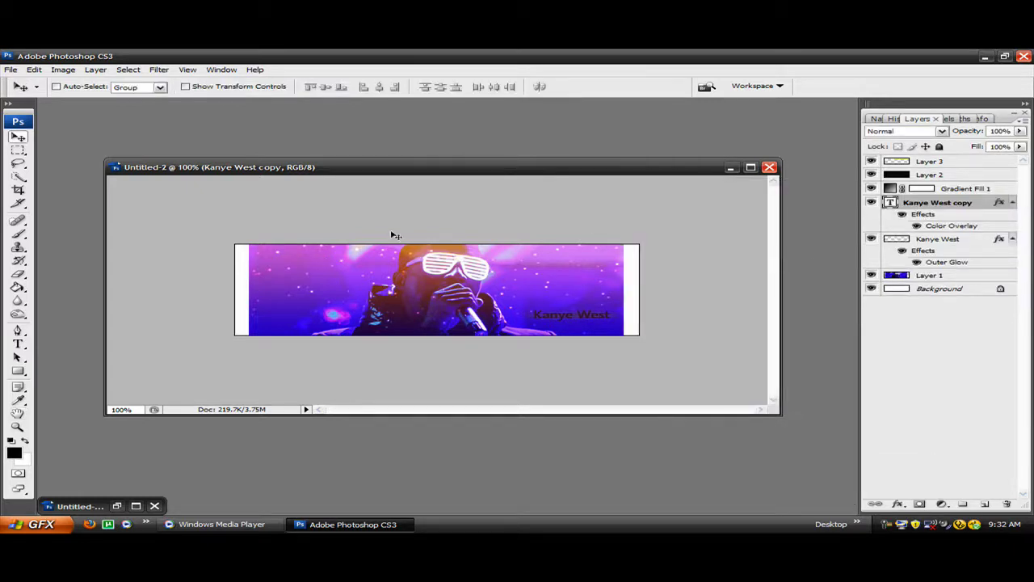
# Step: Draw a tall, narrow black rectangle shape above Layer 3, just outside the banner's left edge
pyautogui.click(962, 161)
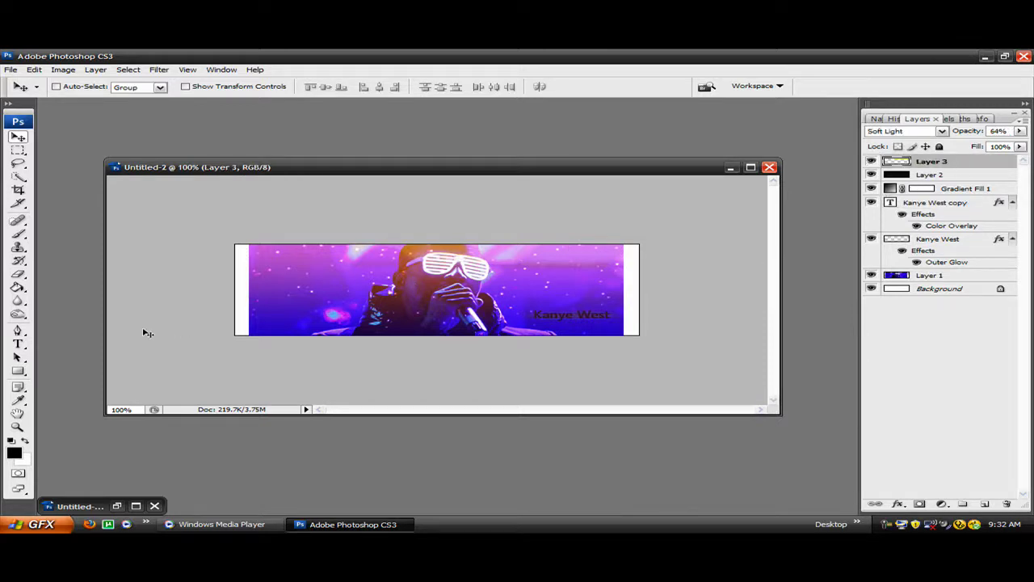
pyautogui.click(18, 371)
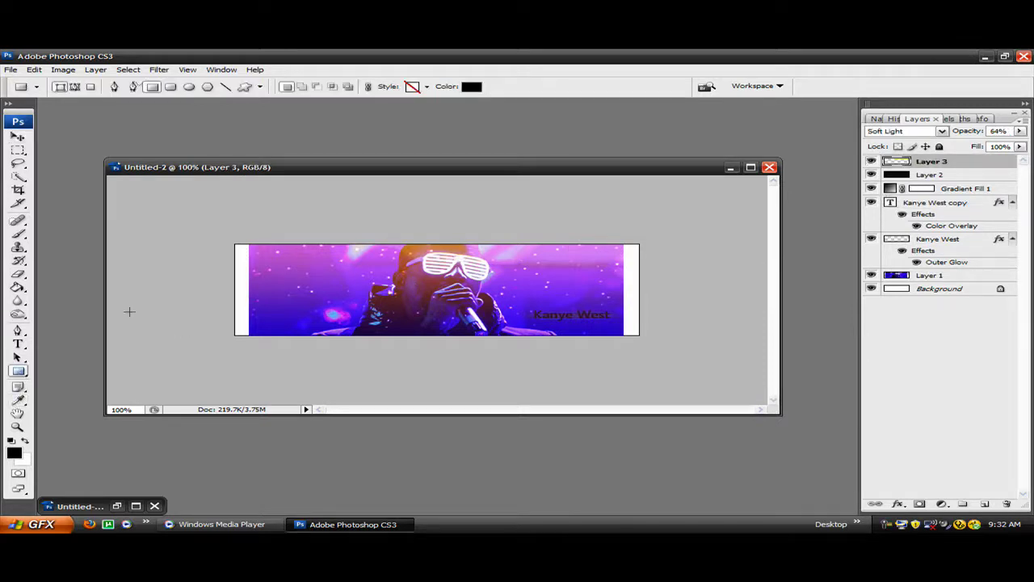
pyautogui.moveTo(189, 211); pyautogui.dragTo(209, 374)
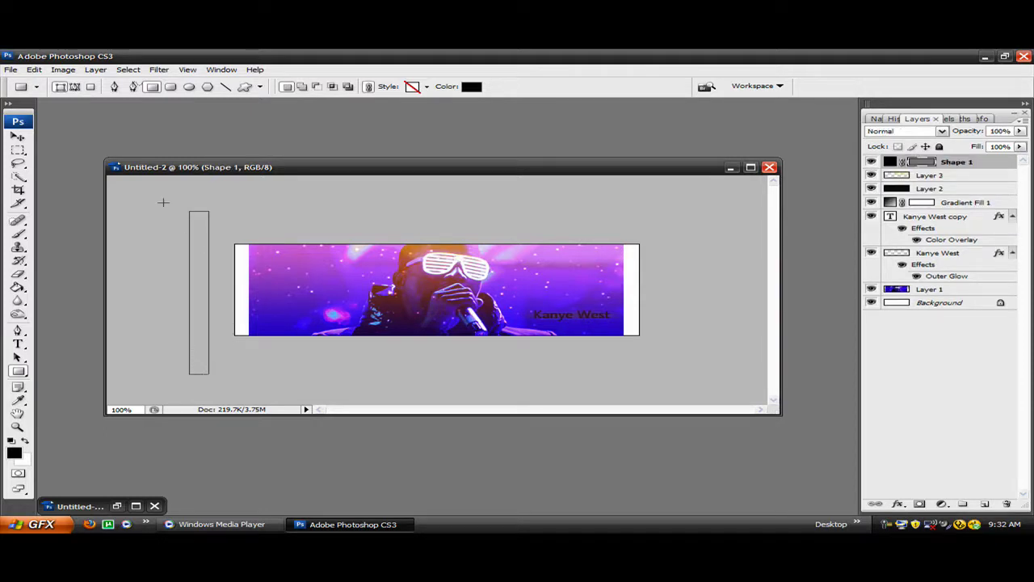
# Step: Duplicate the black rectangle and place one over each white strip at the banner's left and right ends
pyautogui.click(18, 137)
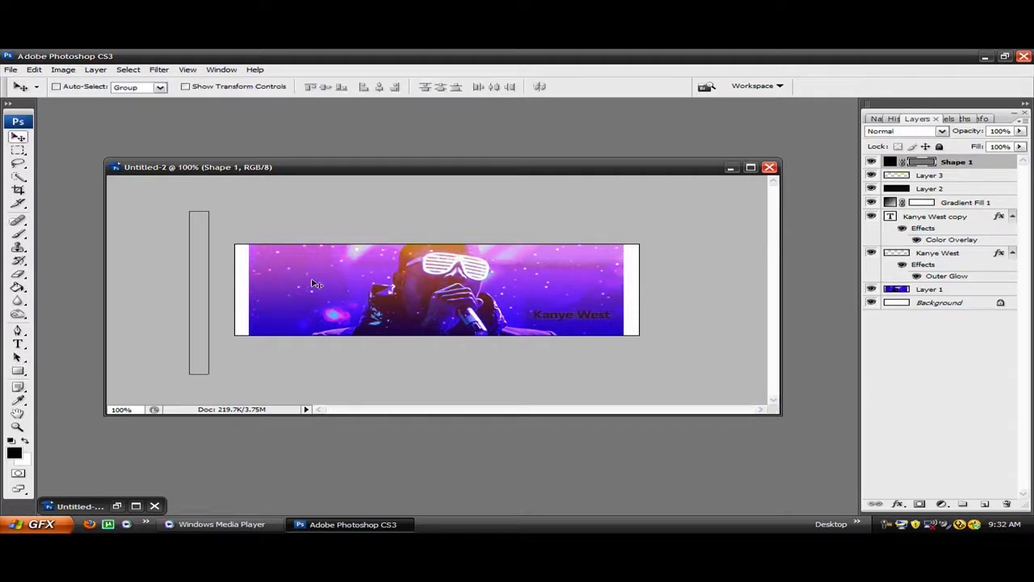
pyautogui.hotkey('ctrl', 'j')
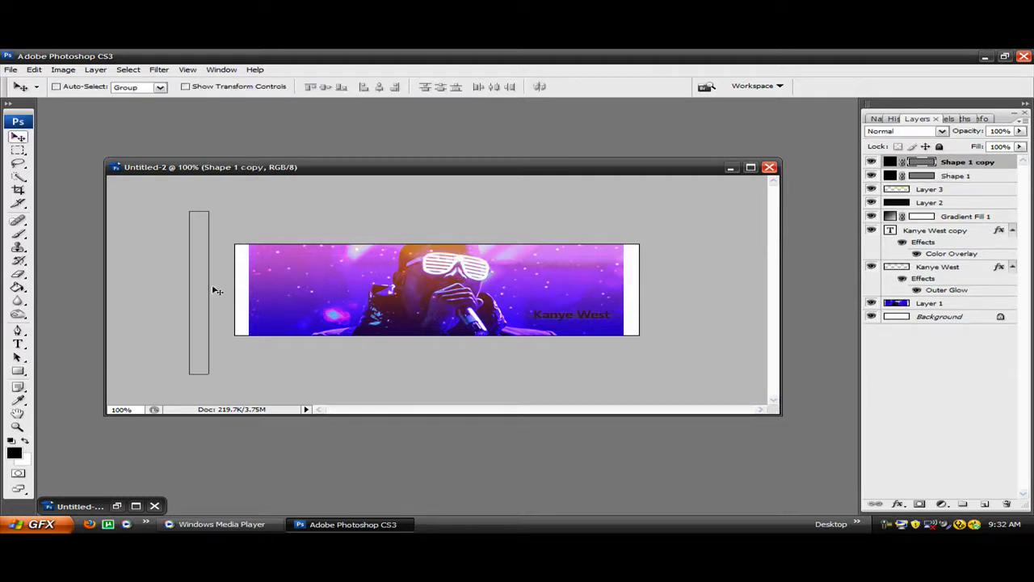
pyautogui.moveTo(204, 291); pyautogui.dragTo(243, 291)
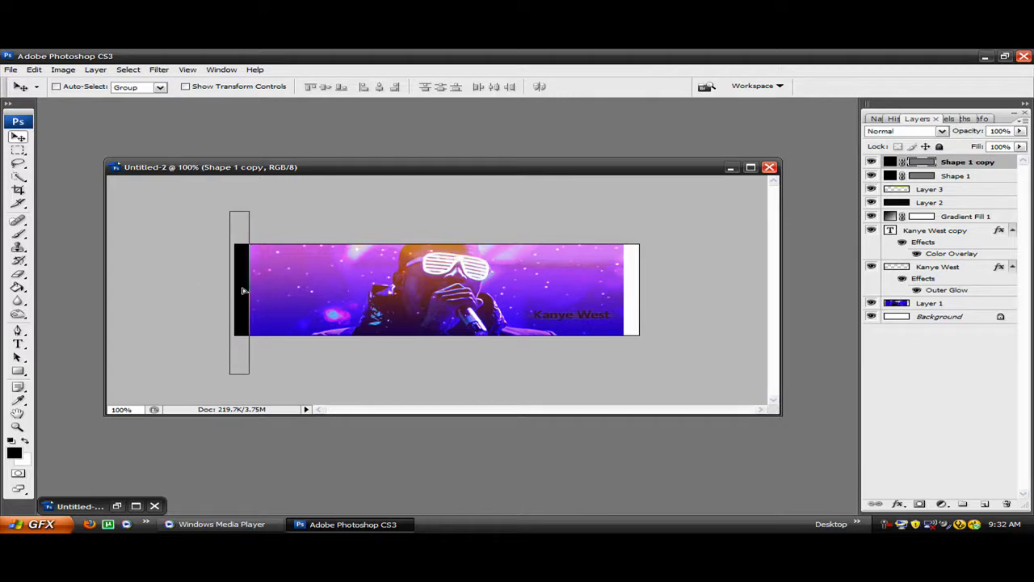
pyautogui.click(986, 176)
pyautogui.moveTo(202, 279); pyautogui.dragTo(632, 269)
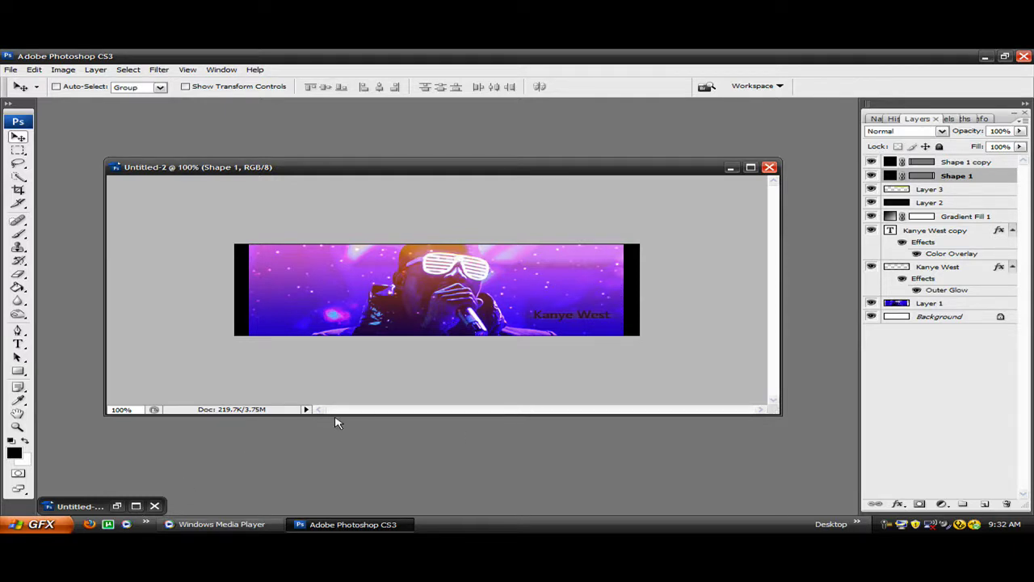
# Step: Restore the minimized Untitled-1 banner and arrange its window below Untitled-2 to compare both versions
pyautogui.click(136, 506)
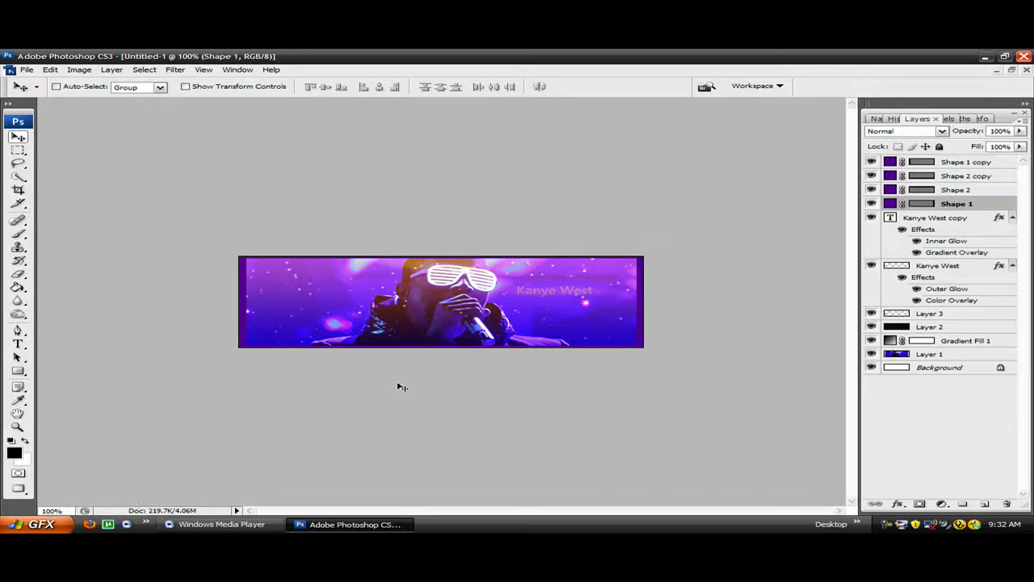
pyautogui.click(1012, 70)
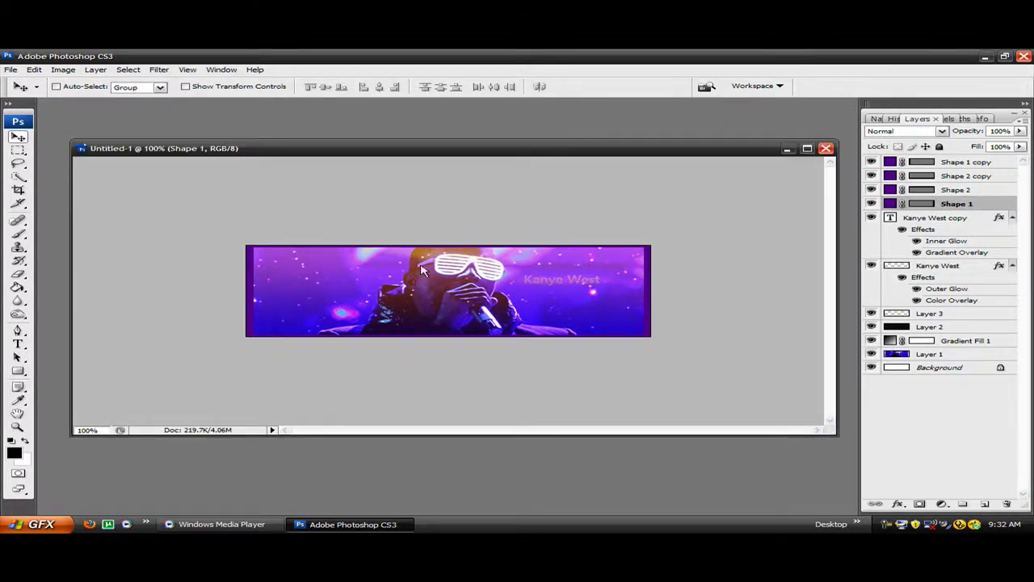
pyautogui.moveTo(571, 148); pyautogui.dragTo(495, 310)
pyautogui.moveTo(496, 167); pyautogui.dragTo(486, 115)
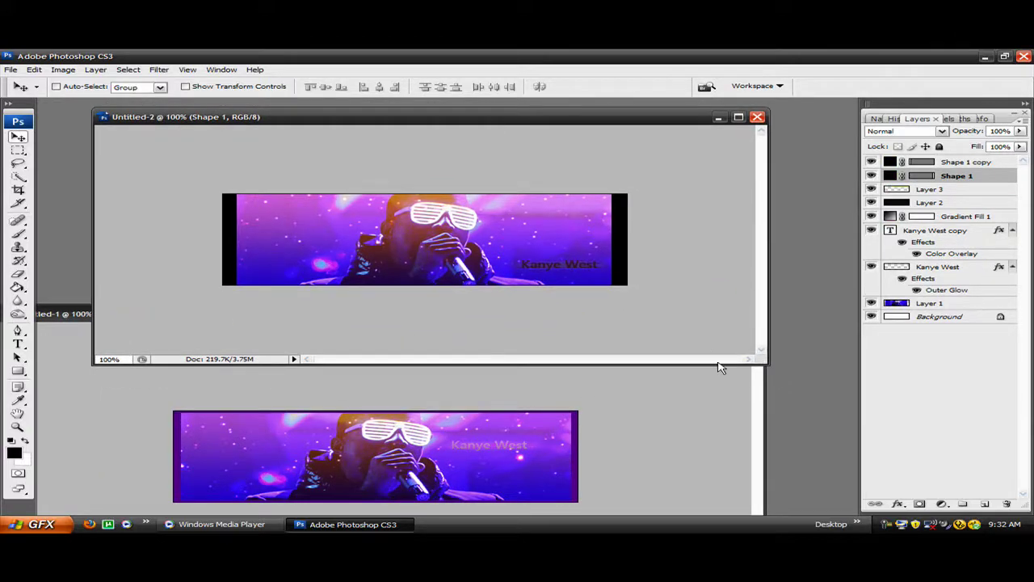